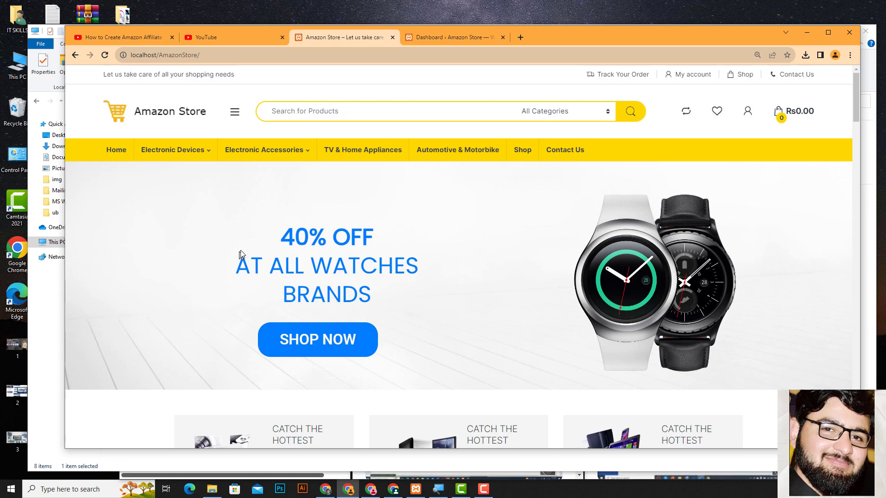
Step: Look over the Amazon Store home page from the watches banner down to the footer and back
{"action": "scroll", "coordinate": [278, 229], "scroll_direction": "down", "scroll_amount": 4}
{"action": "scroll", "coordinate": [278, 228], "scroll_direction": "down", "scroll_amount": 16}
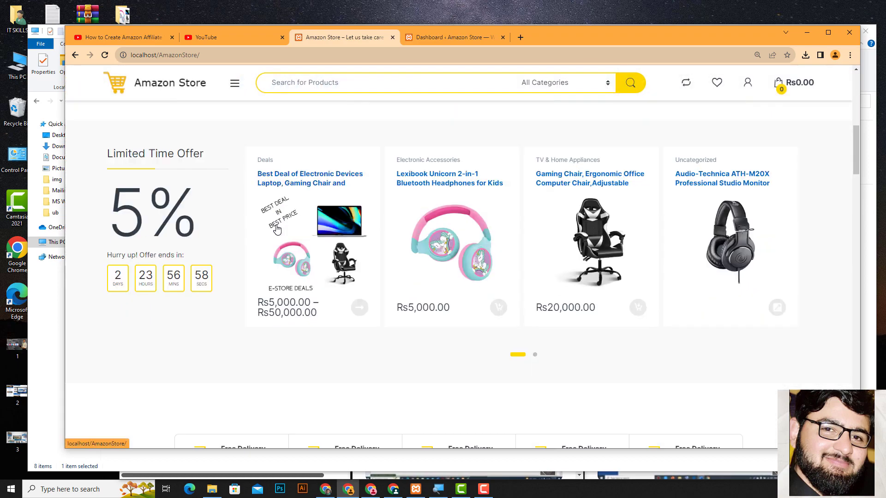
{"action": "scroll", "coordinate": [278, 226], "scroll_direction": "down", "scroll_amount": 15}
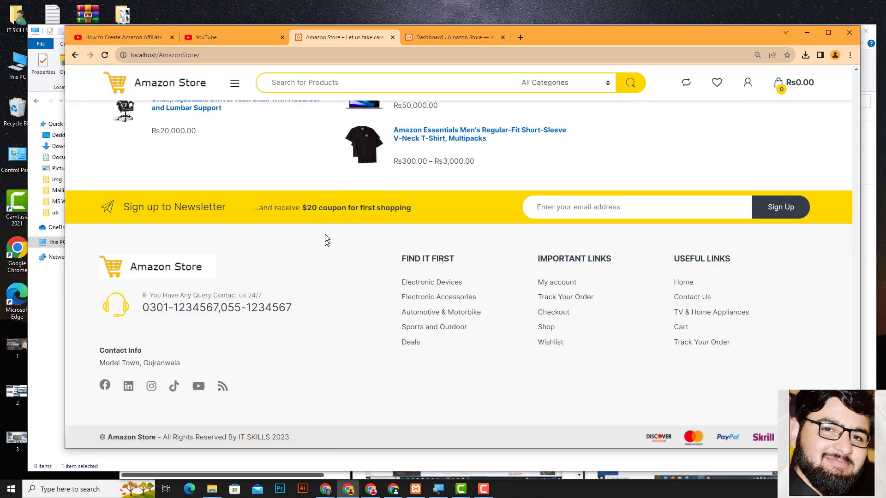
{"action": "scroll", "coordinate": [318, 235], "scroll_direction": "up", "scroll_amount": 20}
{"action": "scroll", "coordinate": [322, 208], "scroll_direction": "up", "scroll_amount": 6}
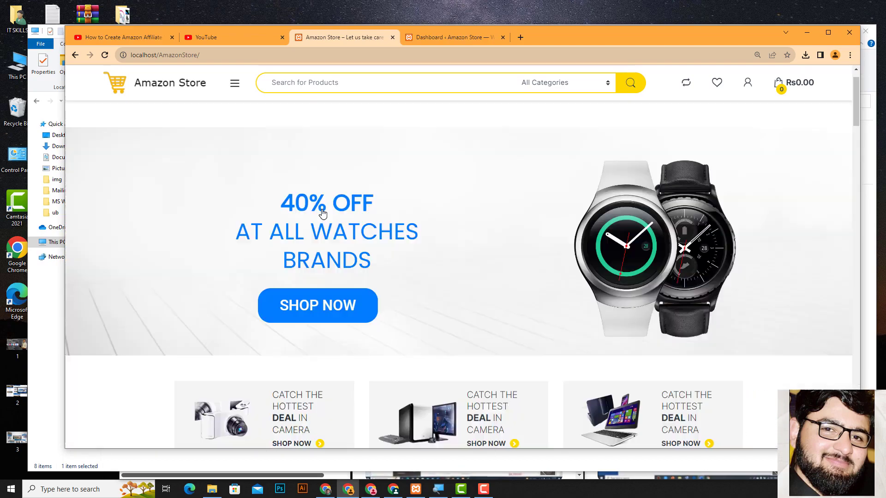
Step: View the store's WordPress dashboard and check the Apache and MySQL modules in the XAMPP Control Panel
{"action": "left_click", "coordinate": [454, 38]}
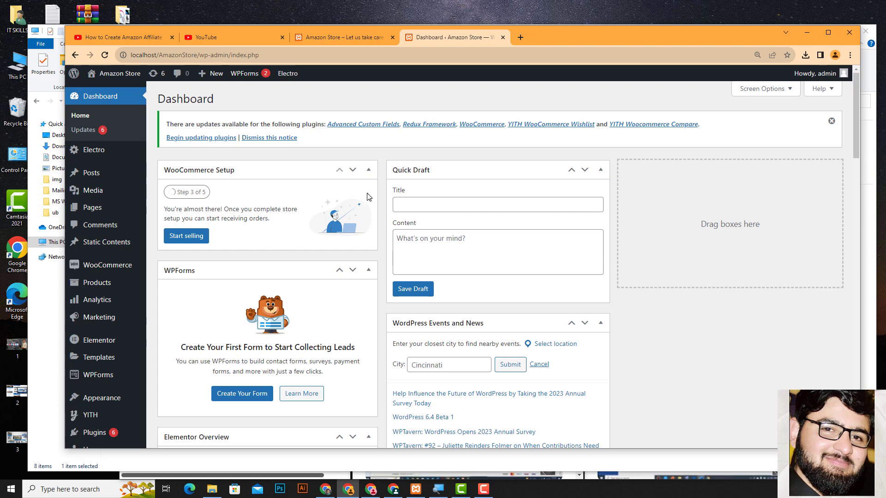
{"action": "left_click", "coordinate": [414, 489]}
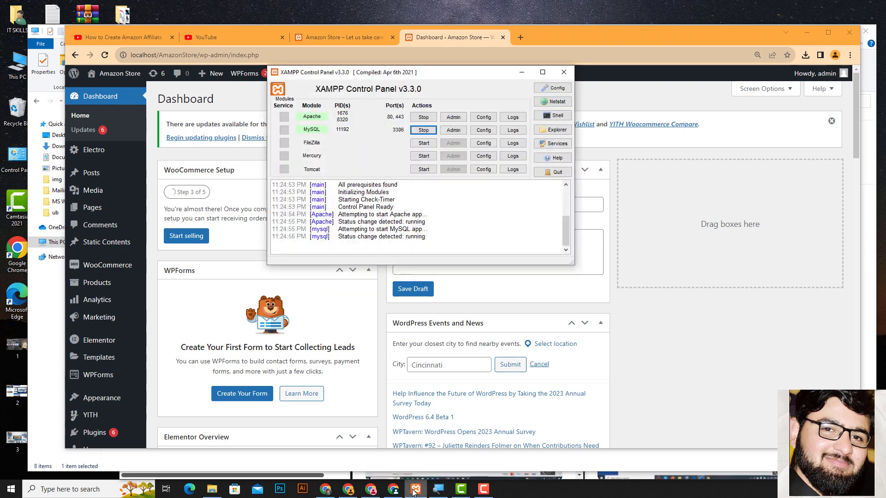
{"action": "left_click", "coordinate": [414, 490]}
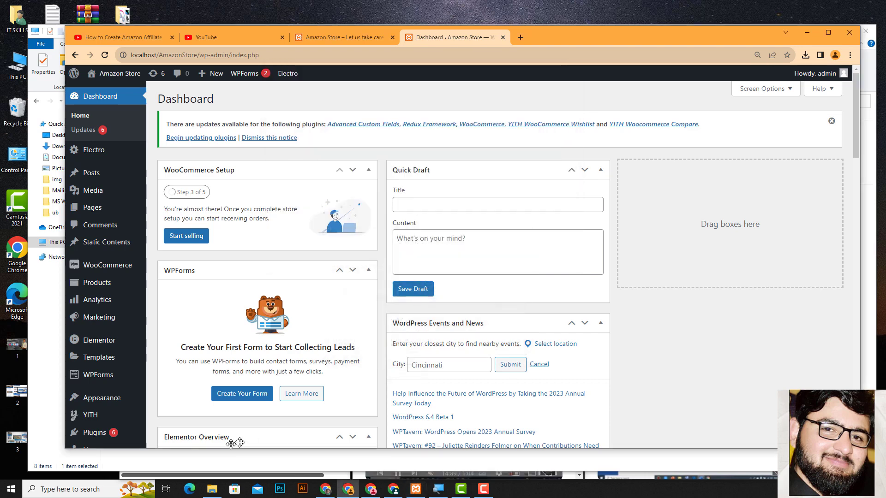
Step: Switch to File Explorer, open the xampp\htdocs folder on Local Disk (C:) and select the AmazonStore folder
{"action": "left_click", "coordinate": [213, 491]}
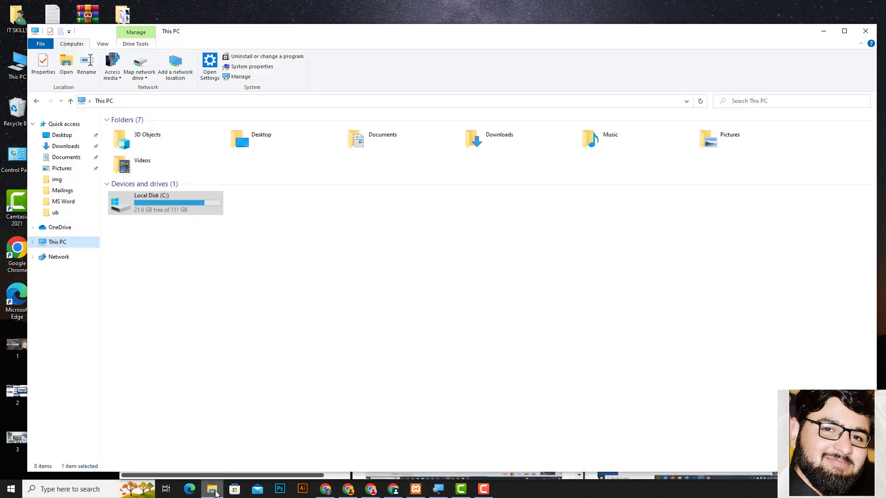
{"action": "double_click", "coordinate": [125, 206]}
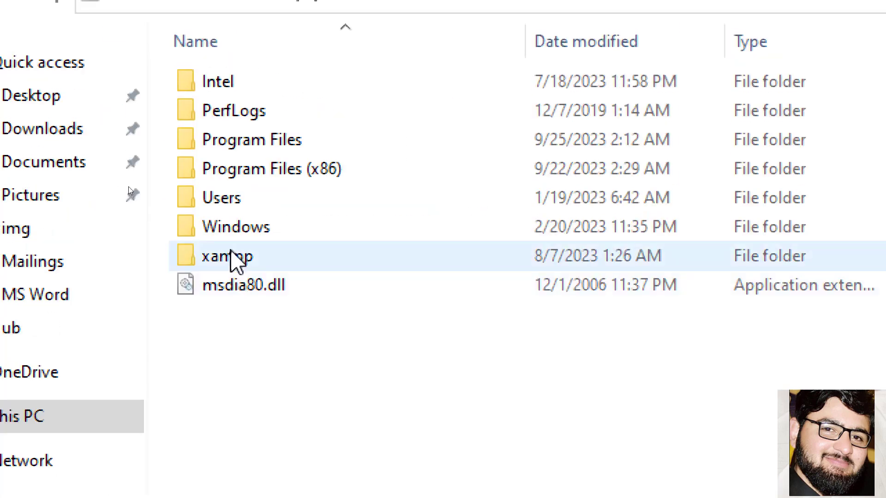
{"action": "double_click", "coordinate": [237, 261]}
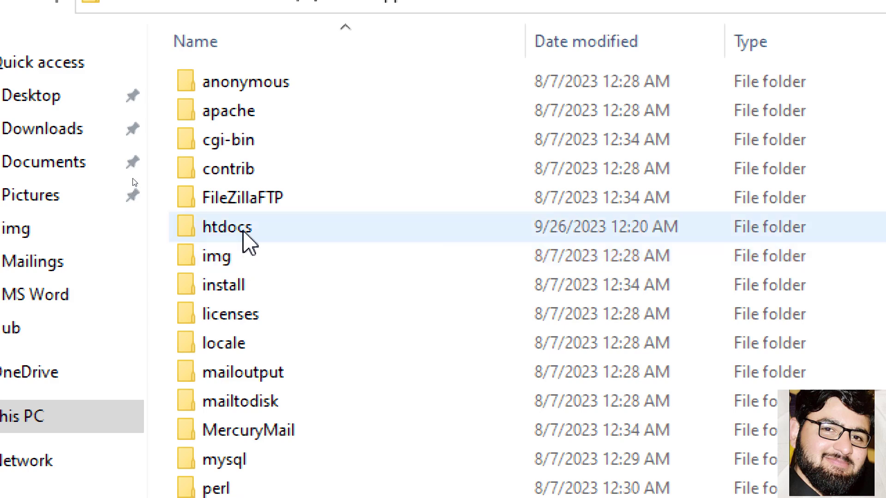
{"action": "left_click", "coordinate": [266, 230]}
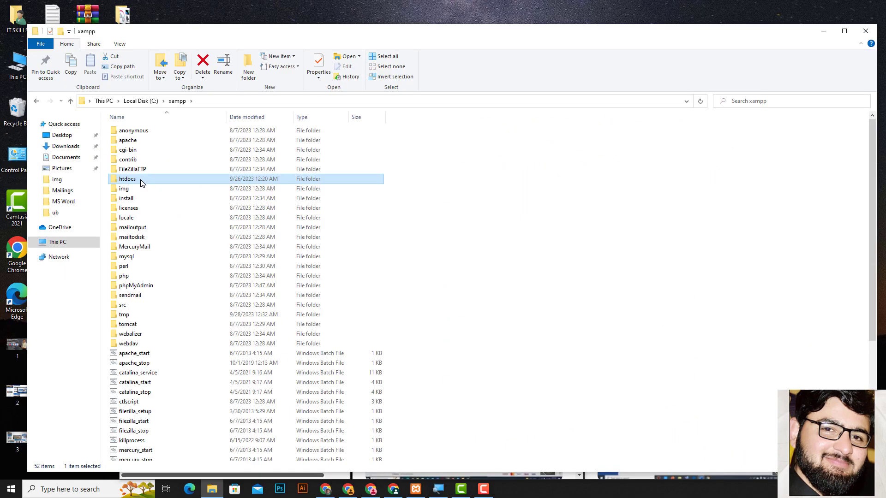
{"action": "double_click", "coordinate": [282, 236]}
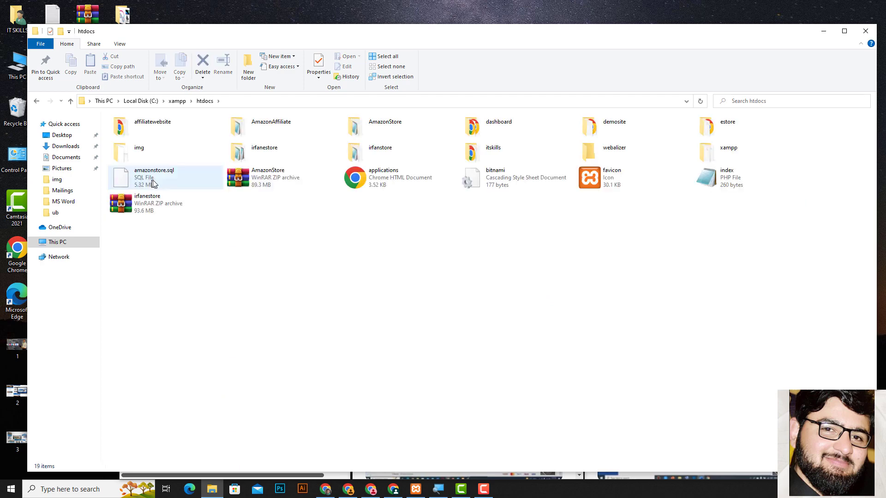
{"action": "left_click", "coordinate": [387, 128]}
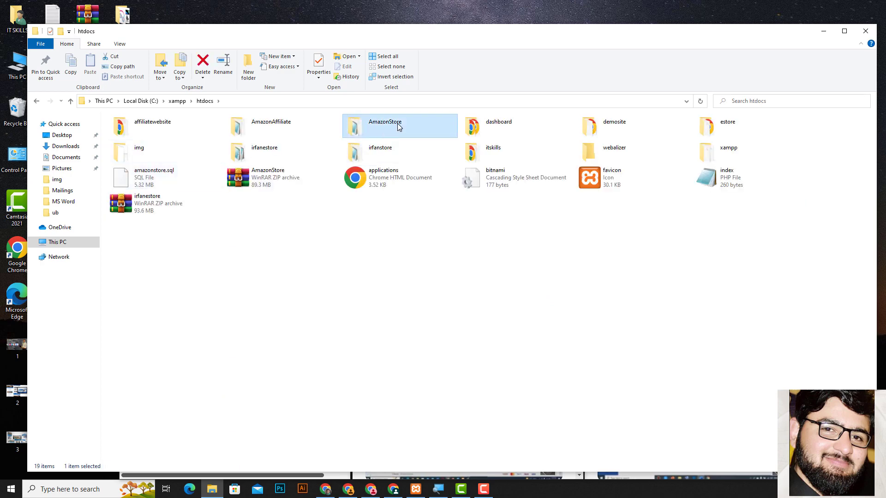
{"action": "mouse_move", "coordinate": [399, 123]}
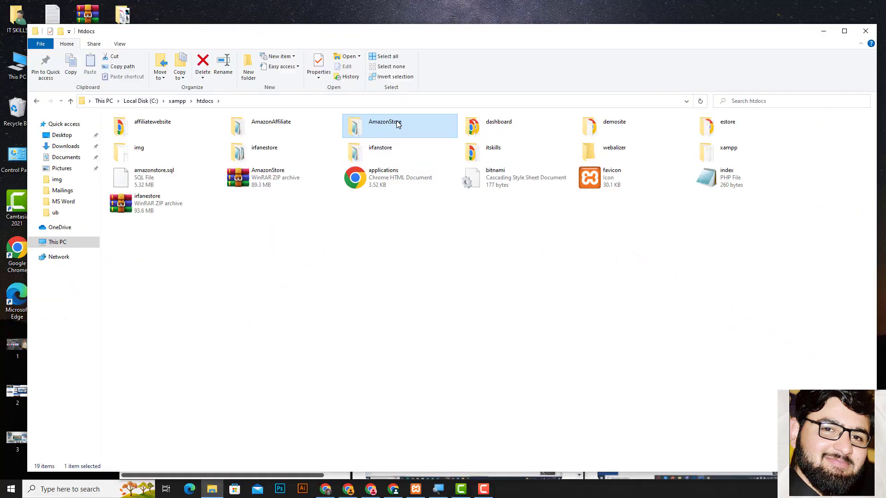
Step: Load localhost in a new browser tab and open phpMyAdmin from the XAMPP welcome page
{"action": "left_click", "coordinate": [348, 489]}
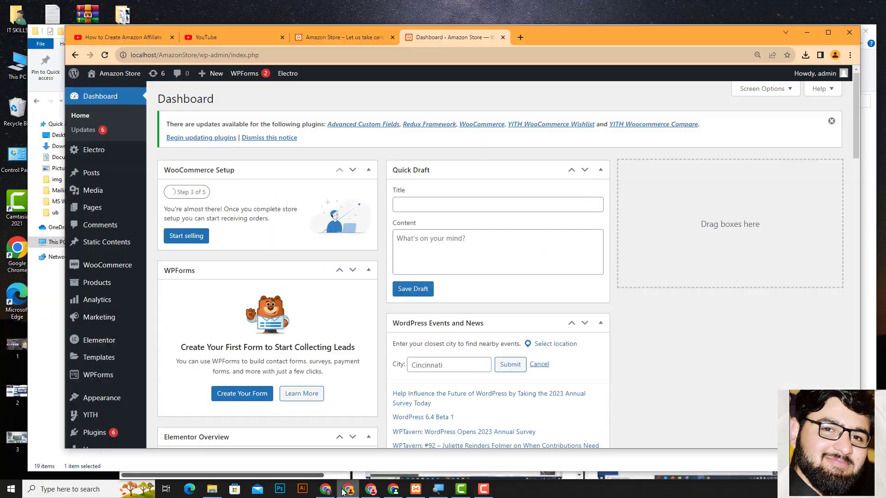
{"action": "left_click", "coordinate": [521, 37]}
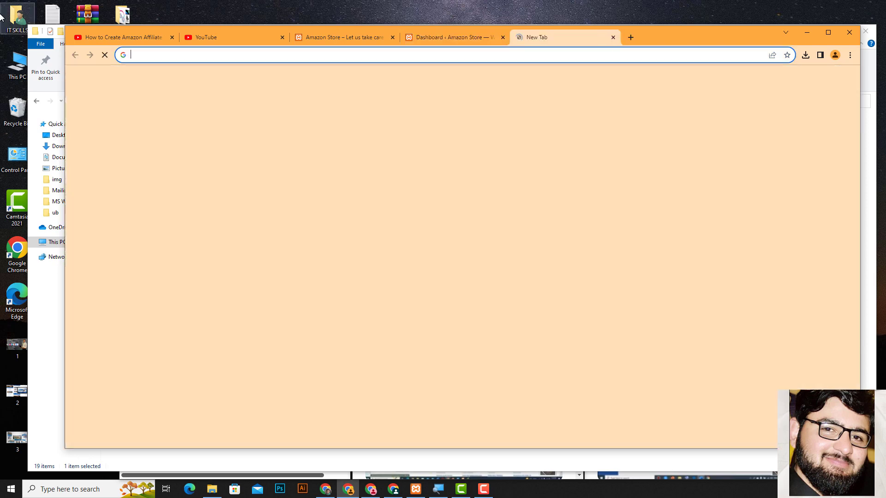
{"action": "left_click", "coordinate": [416, 489]}
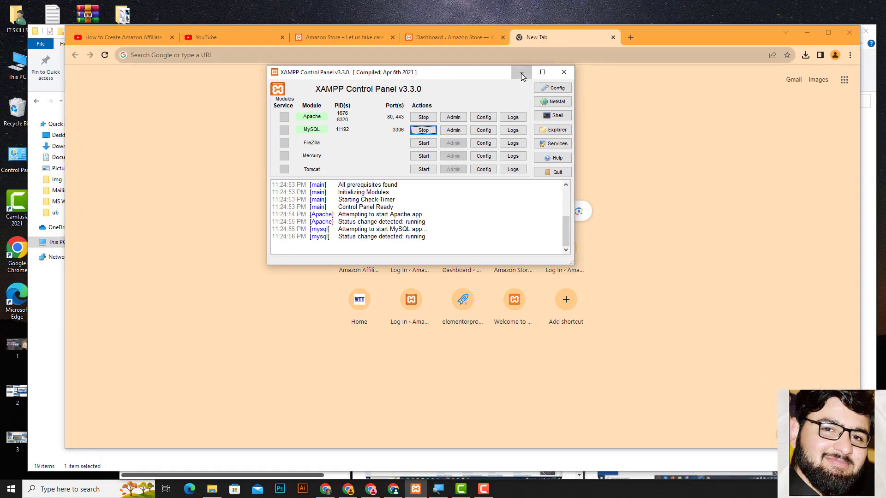
{"action": "left_click", "coordinate": [521, 72]}
{"action": "left_click", "coordinate": [136, 54]}
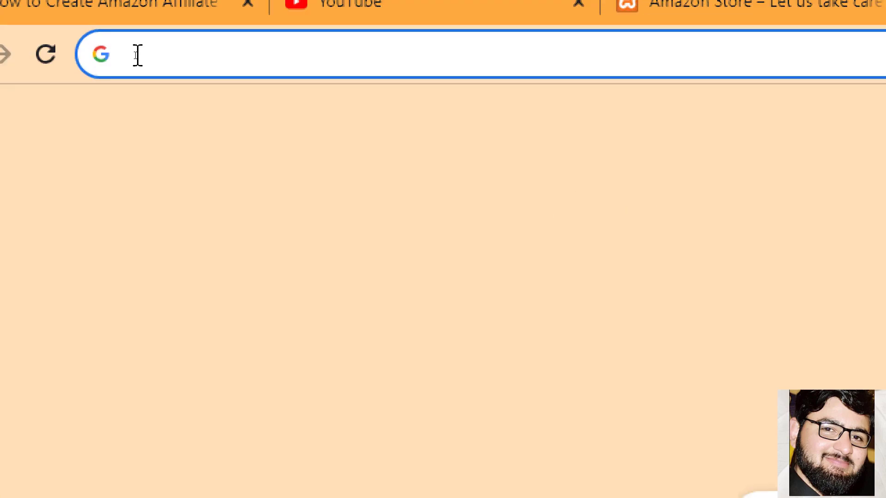
{"action": "type", "text": "localhost"}
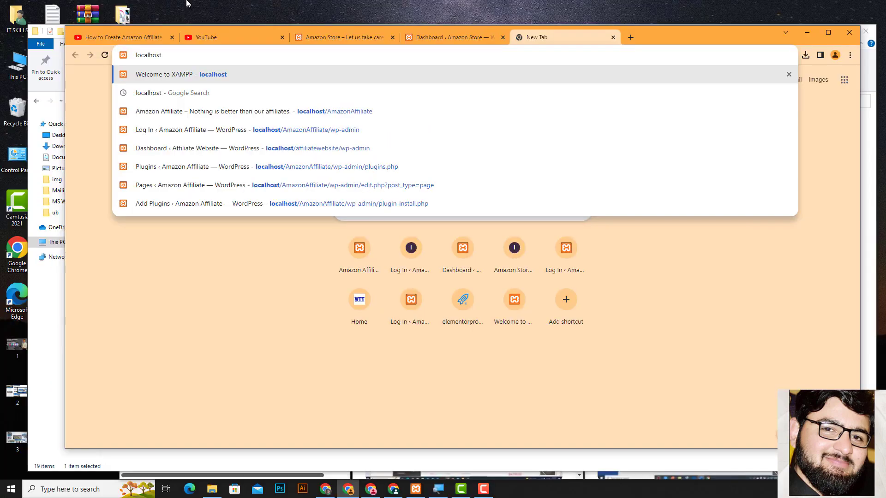
{"action": "key", "text": "Return"}
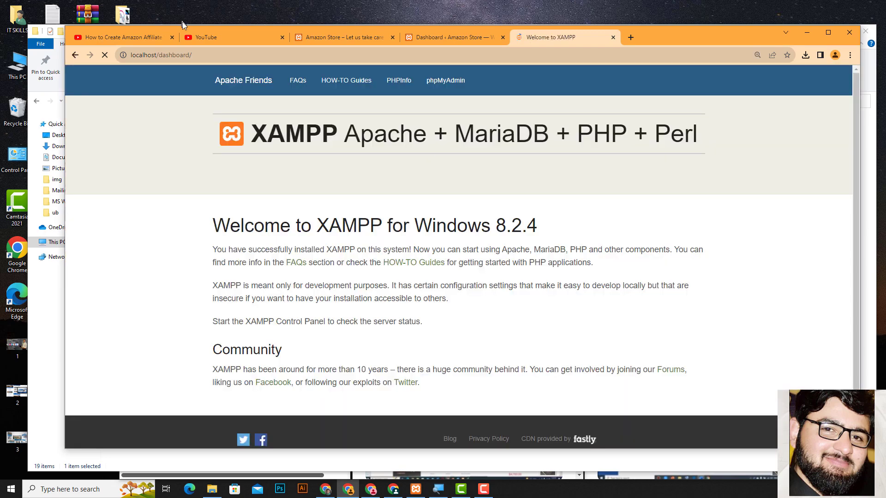
{"action": "left_click", "coordinate": [453, 85]}
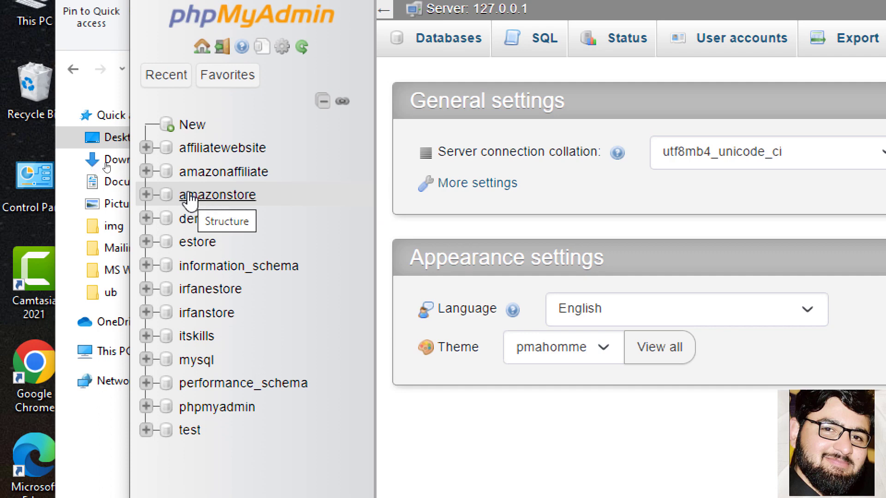
Step: Open the amazonstore database in phpMyAdmin and look through its list of tables
{"action": "left_click", "coordinate": [215, 196]}
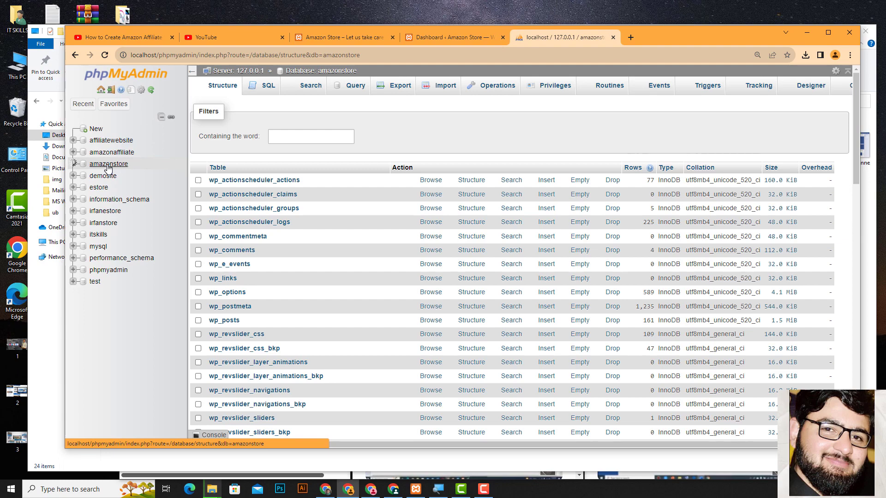
{"action": "scroll", "coordinate": [522, 312], "scroll_direction": "down", "scroll_amount": 7}
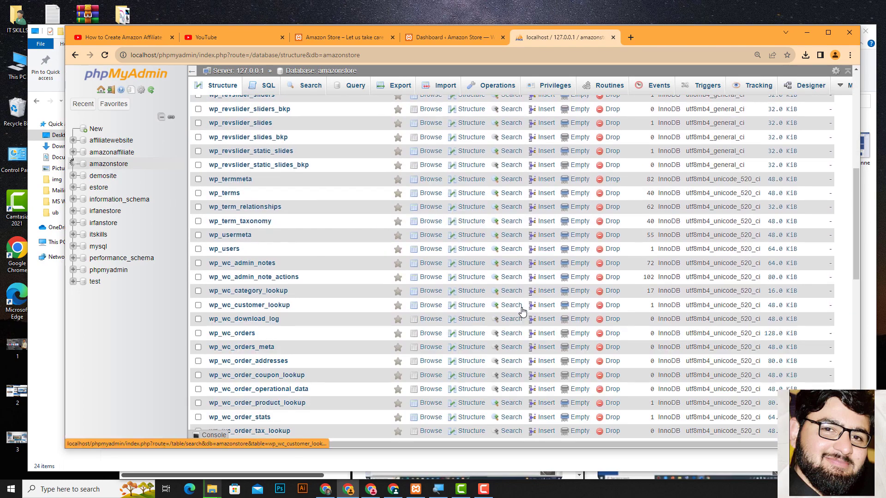
{"action": "scroll", "coordinate": [522, 312], "scroll_direction": "down", "scroll_amount": 10}
{"action": "scroll", "coordinate": [507, 268], "scroll_direction": "up", "scroll_amount": 7}
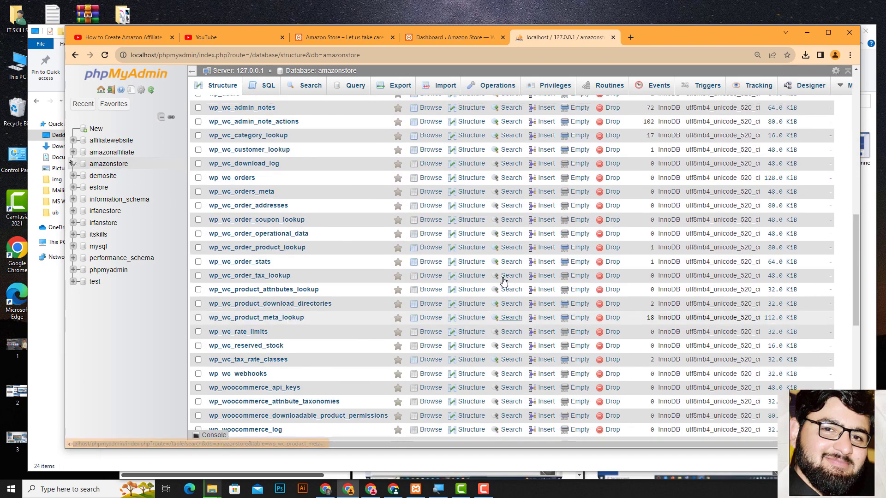
{"action": "scroll", "coordinate": [504, 282], "scroll_direction": "up", "scroll_amount": 10}
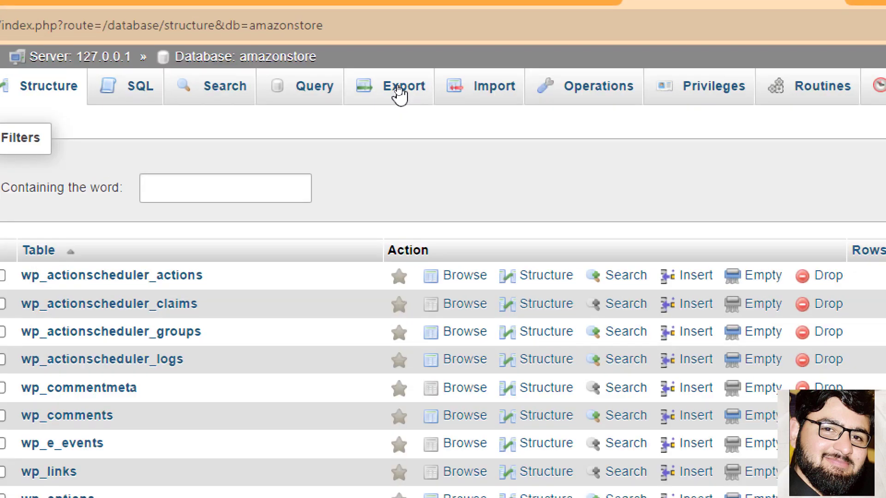
Step: Export the amazonstore database with the Quick method in SQL format
{"action": "left_click", "coordinate": [399, 90]}
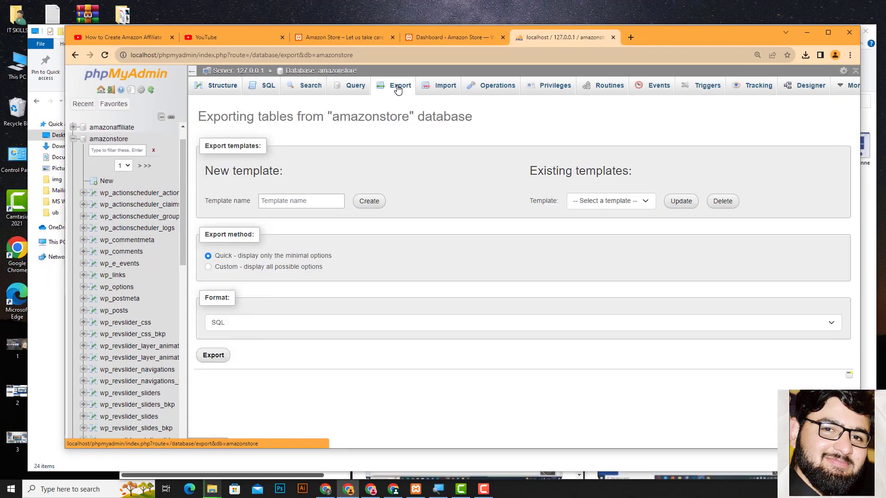
{"action": "left_click_drag", "start_coordinate": [333, 117], "coordinate": [409, 119]}
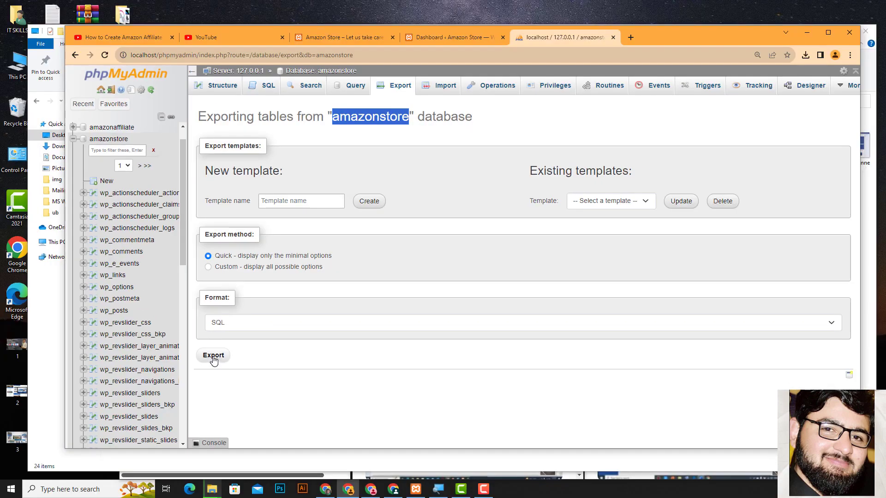
{"action": "left_click", "coordinate": [213, 361]}
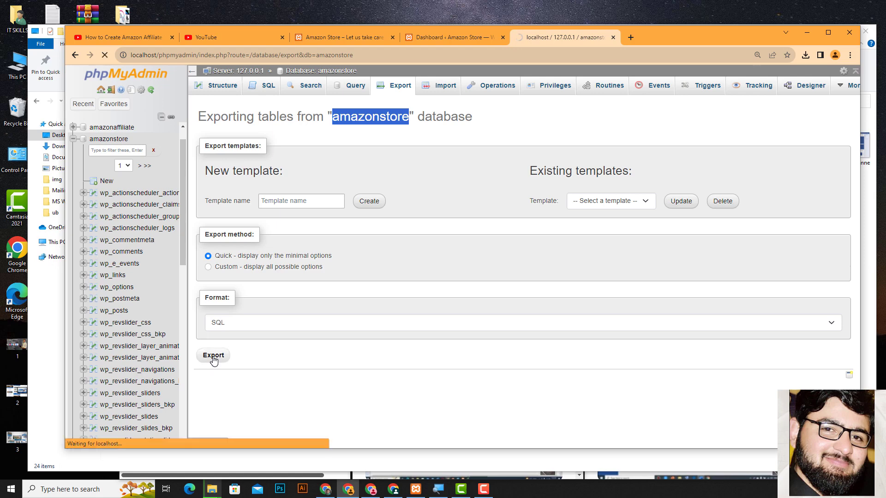
Step: Minimize the browser and open the xampp\htdocs folder on Local Disk (C:) in File Explorer
{"action": "left_click", "coordinate": [806, 56]}
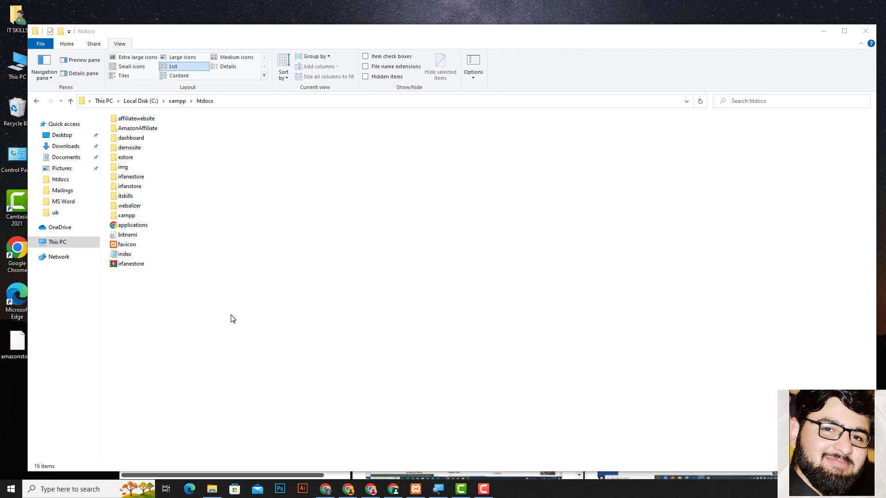
{"action": "left_click", "coordinate": [67, 243]}
{"action": "left_click", "coordinate": [156, 205]}
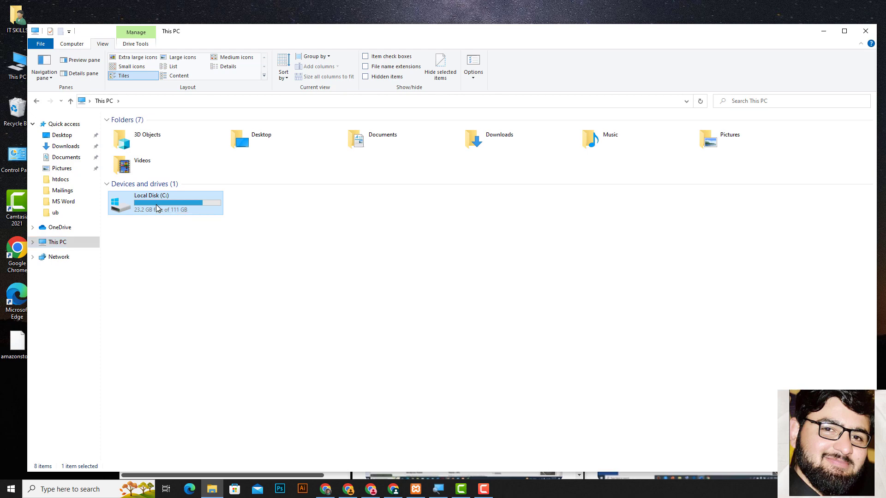
{"action": "double_click", "coordinate": [156, 204]}
{"action": "left_click", "coordinate": [141, 190]}
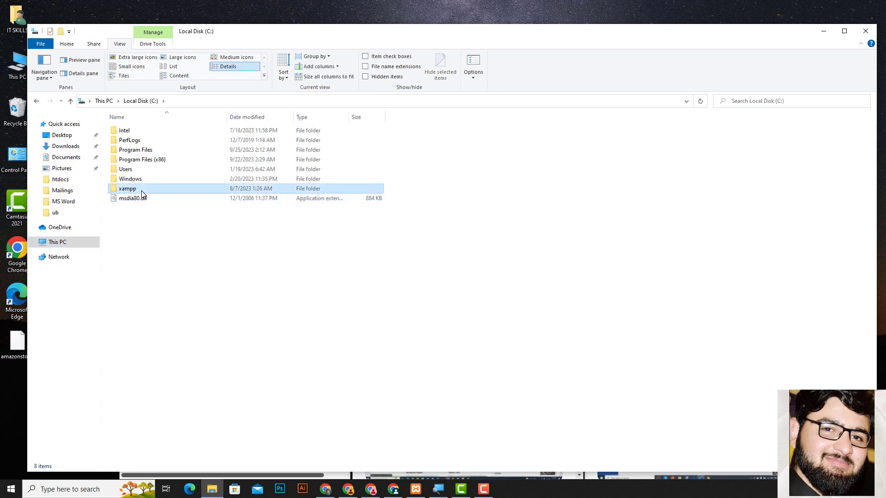
{"action": "double_click", "coordinate": [141, 190]}
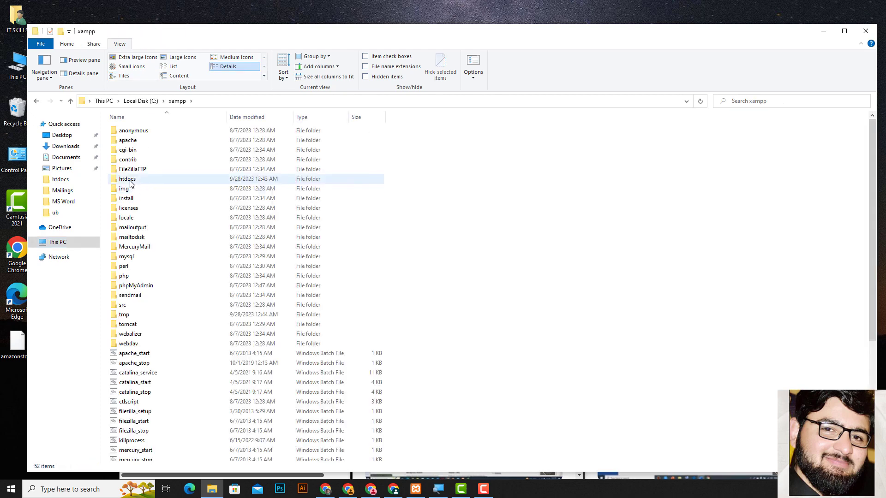
{"action": "double_click", "coordinate": [131, 183]}
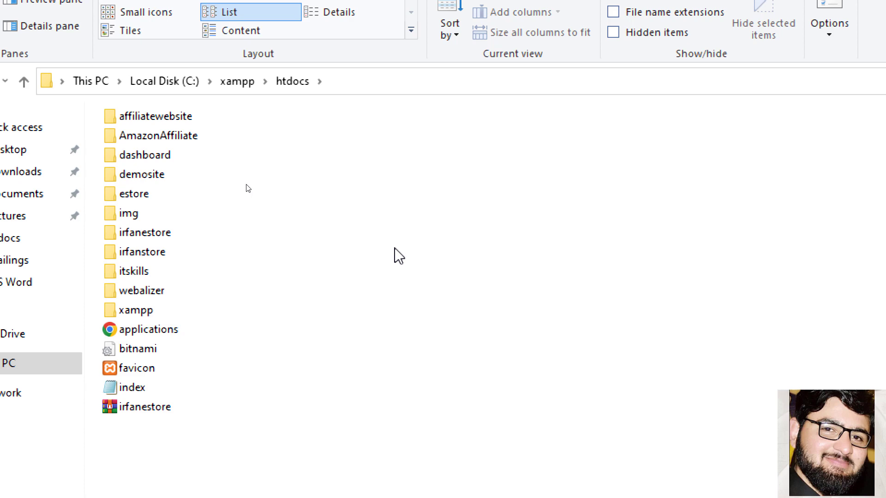
Step: Copy the AmazonStore folder from the Desktop into the xampp\htdocs folder on Local Disk (C:)
{"action": "left_click", "coordinate": [128, 147]}
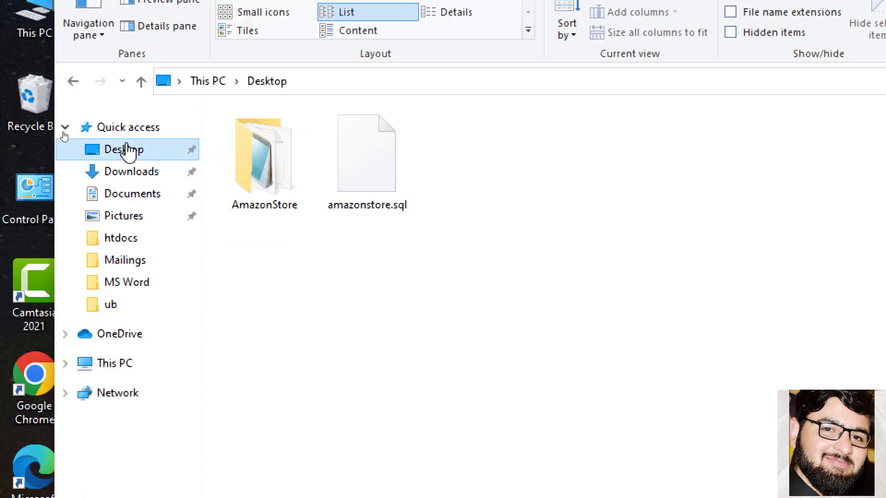
{"action": "left_click", "coordinate": [282, 161]}
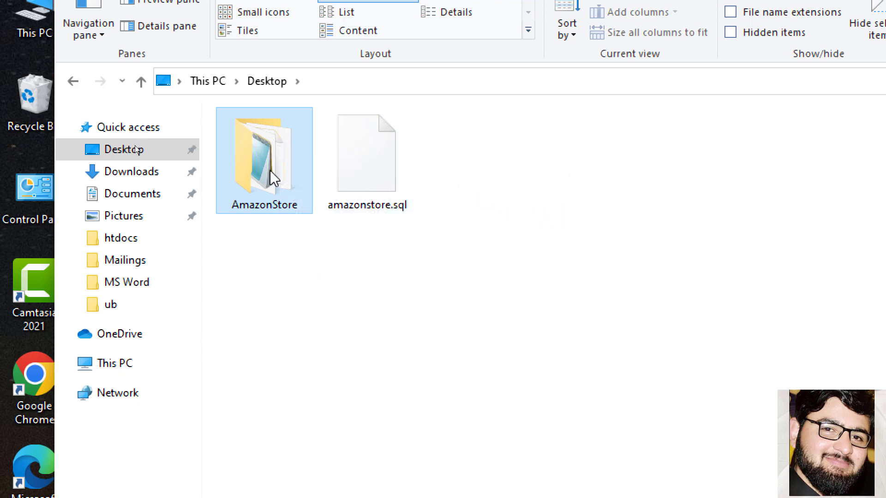
{"action": "mouse_move", "coordinate": [270, 168]}
{"action": "left_click", "coordinate": [131, 244]}
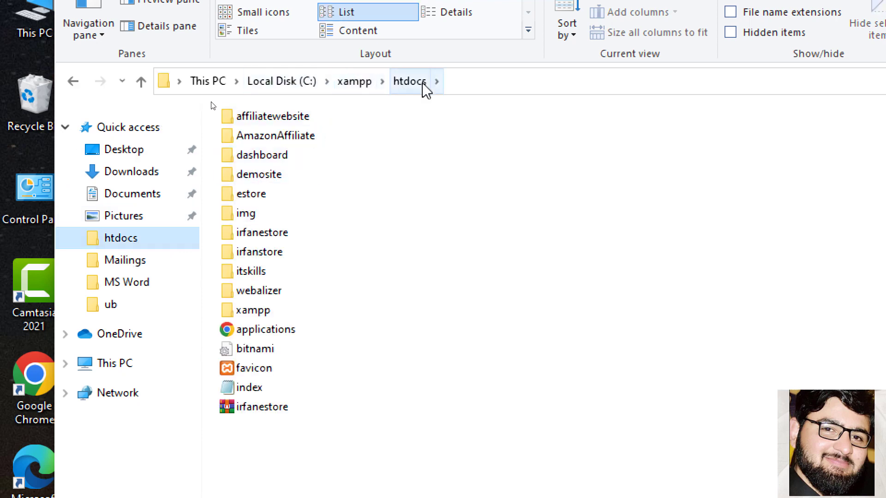
{"action": "right_click", "coordinate": [531, 180]}
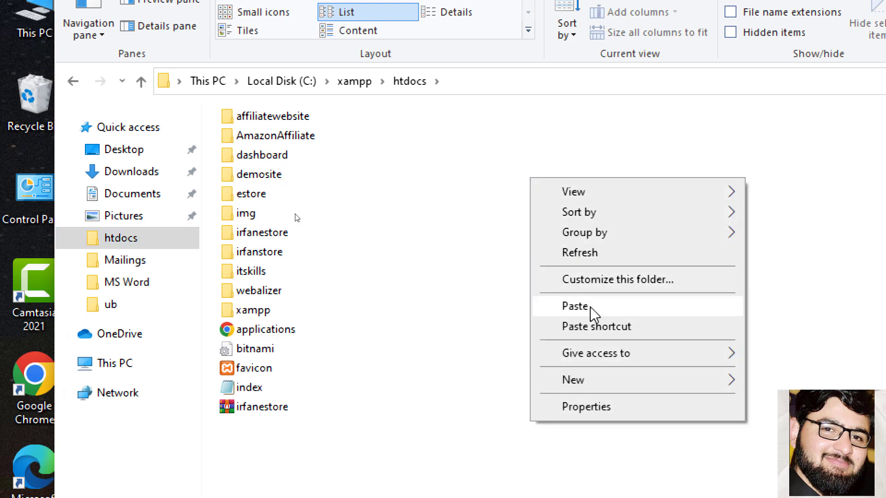
{"action": "left_click", "coordinate": [574, 307]}
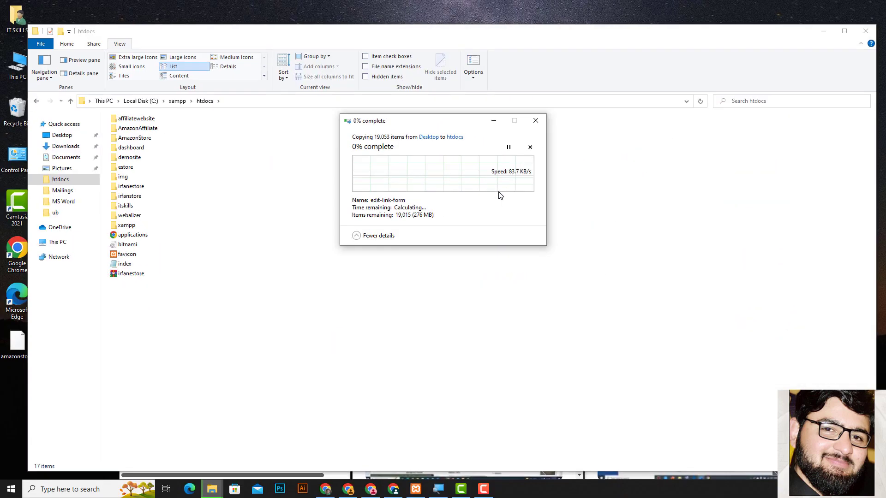
Step: Show the Desktop folder again, then switch to Chrome, load localhost and open phpMyAdmin from the XAMPP welcome page
{"action": "left_click", "coordinate": [55, 136]}
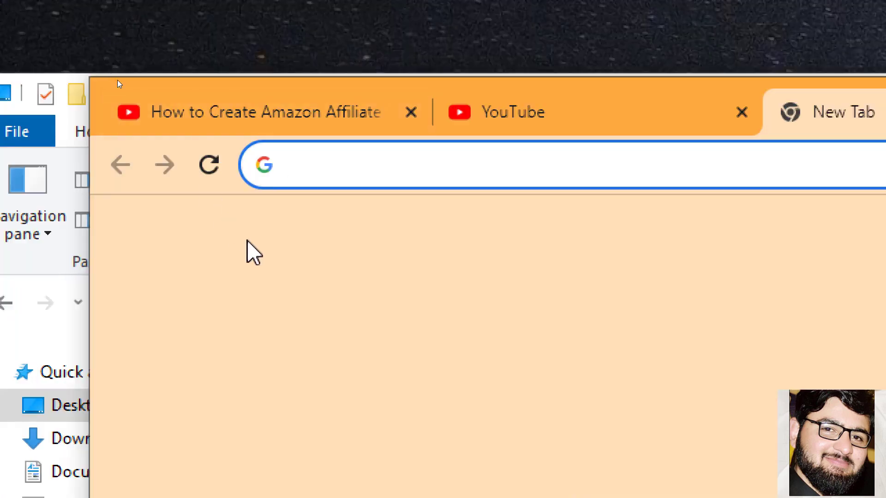
{"action": "type", "text": "localhost"}
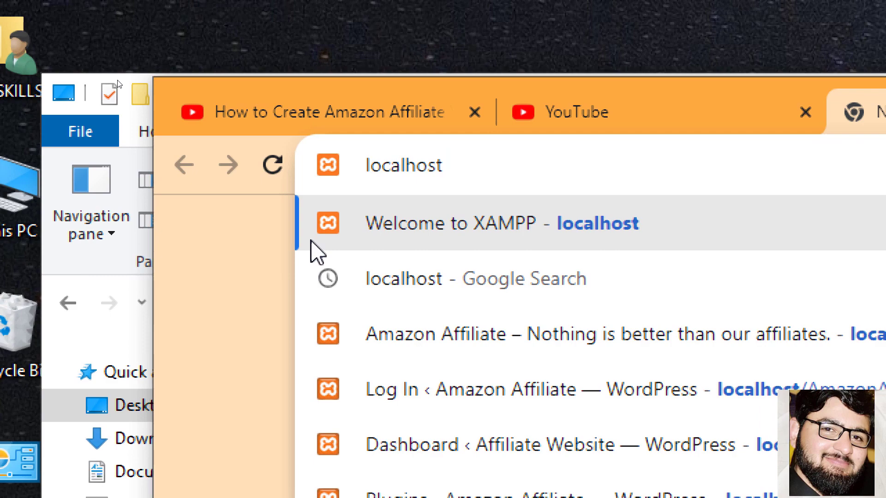
{"action": "left_click", "coordinate": [312, 244]}
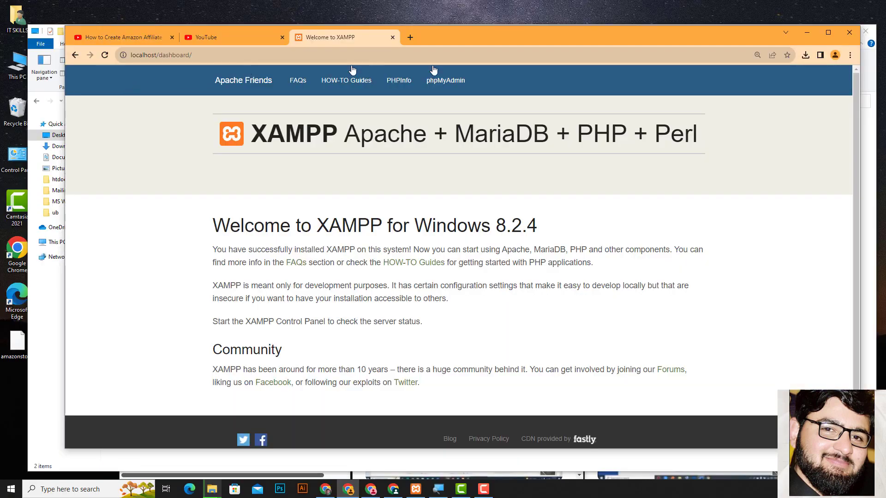
{"action": "left_click", "coordinate": [456, 83]}
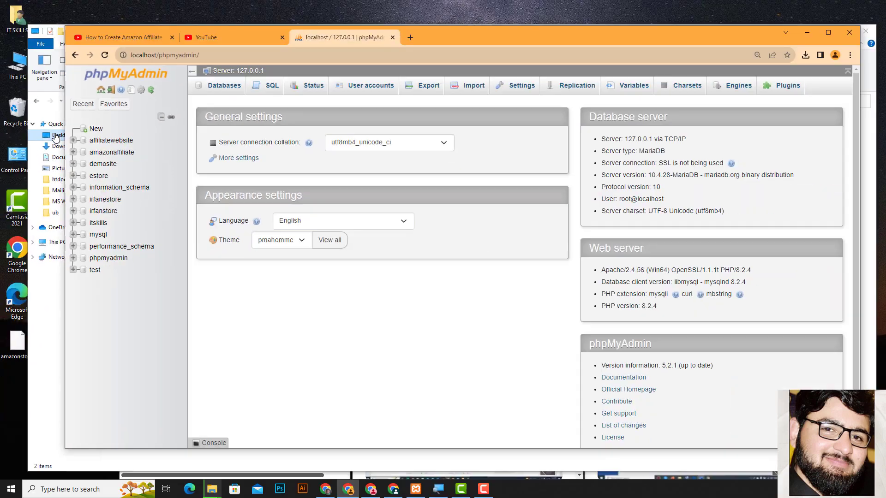
Step: Open phpMyAdmin's new database form and copy the name amazonstore, without its extension, from the SQL file on the Desktop
{"action": "left_click", "coordinate": [96, 129]}
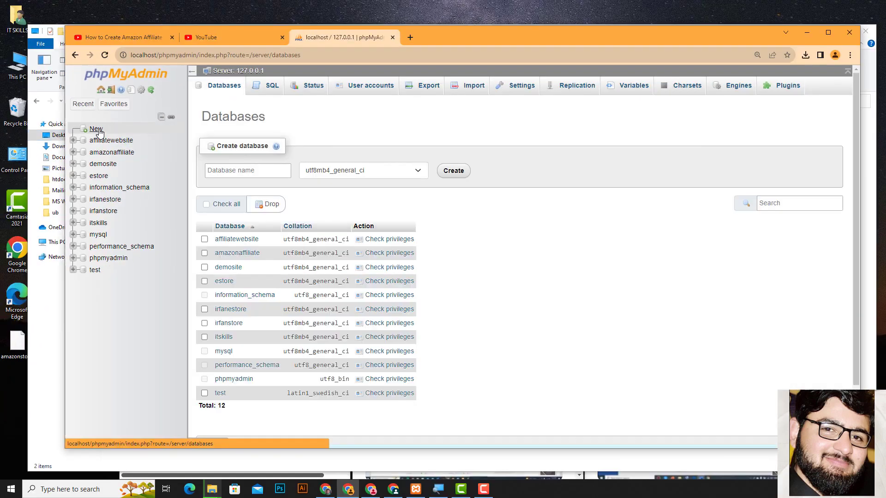
{"action": "left_click", "coordinate": [222, 173]}
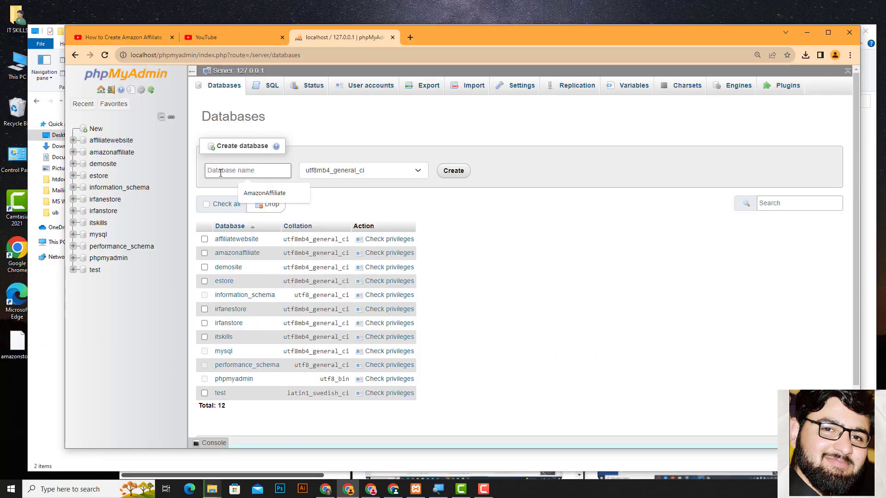
{"action": "left_click", "coordinate": [211, 489]}
{"action": "left_click", "coordinate": [188, 454]}
{"action": "left_click", "coordinate": [184, 131]}
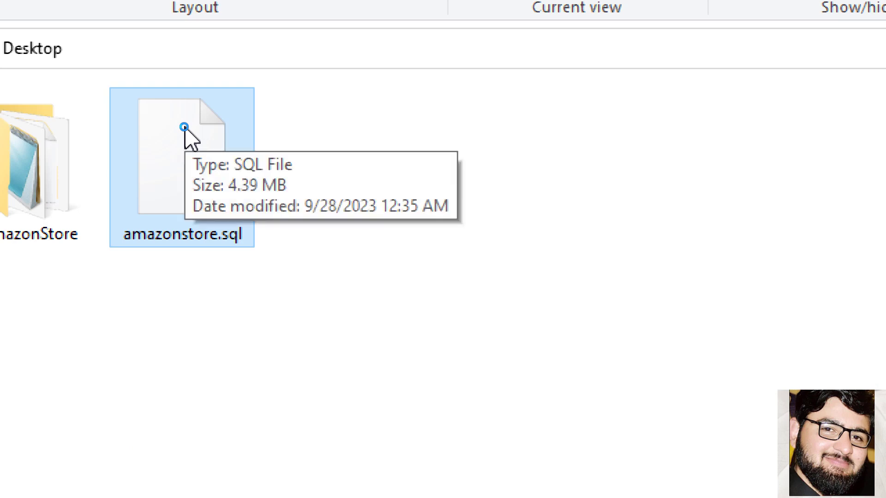
{"action": "key", "text": "F2"}
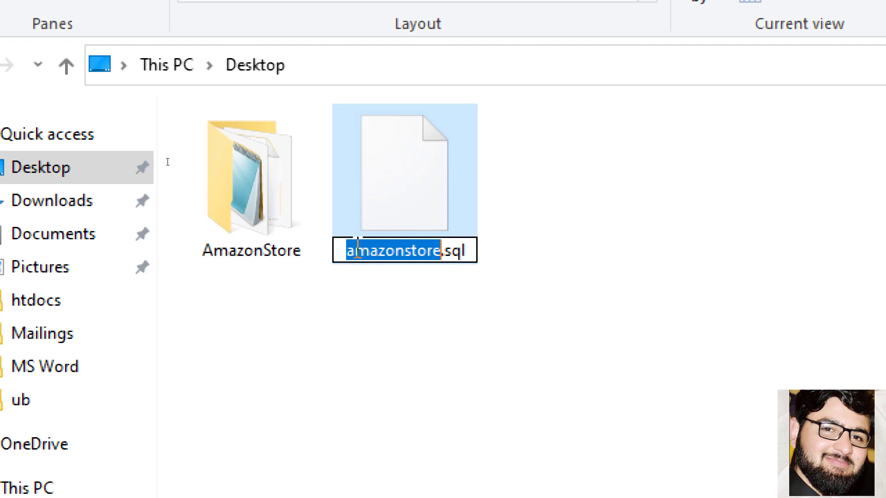
{"action": "right_click", "coordinate": [378, 243]}
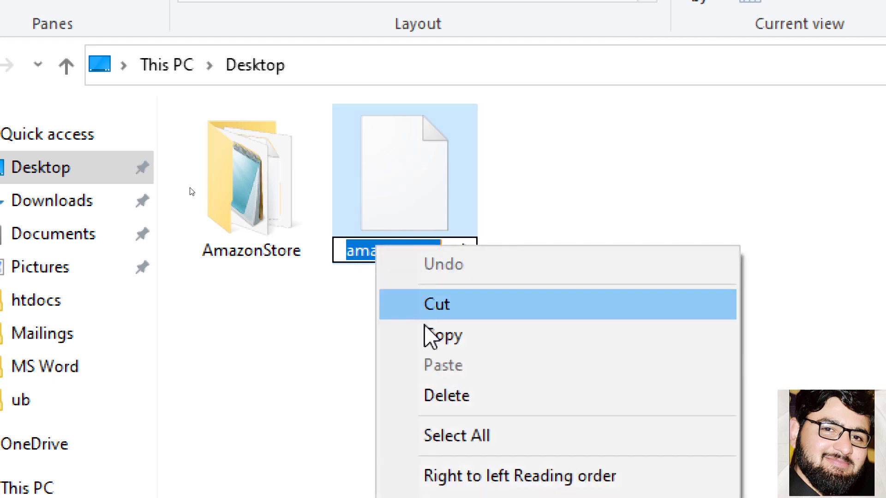
{"action": "left_click", "coordinate": [429, 335]}
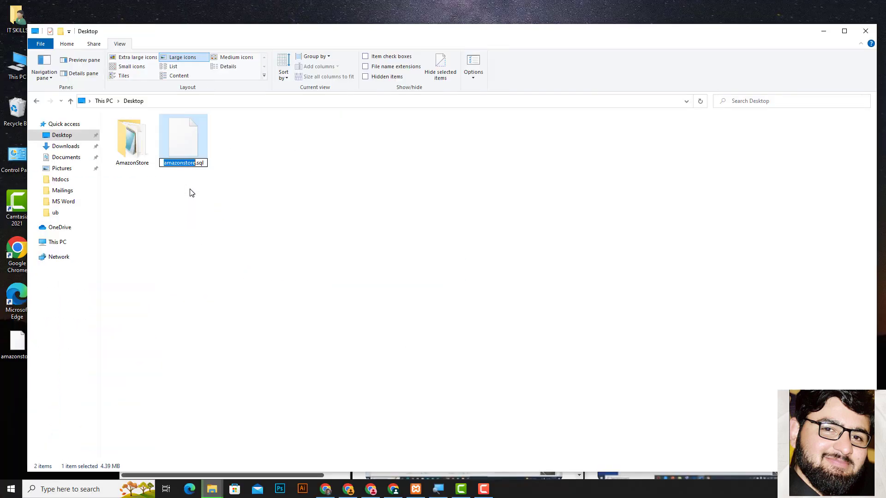
Step: Return to phpMyAdmin and create a database with the copied name amazonstore and the utf8mb4_general_ci collation
{"action": "left_click", "coordinate": [347, 489]}
{"action": "left_click", "coordinate": [226, 170]}
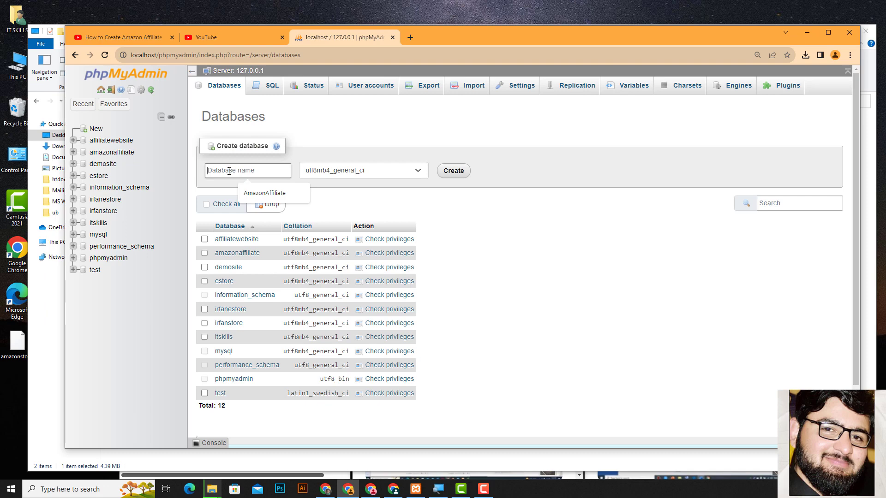
{"action": "key", "text": "ctrl+v"}
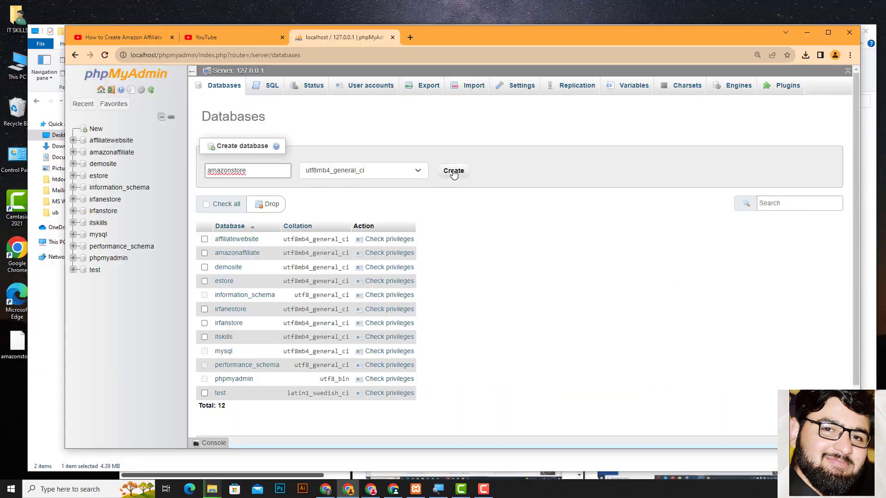
{"action": "left_click", "coordinate": [453, 172]}
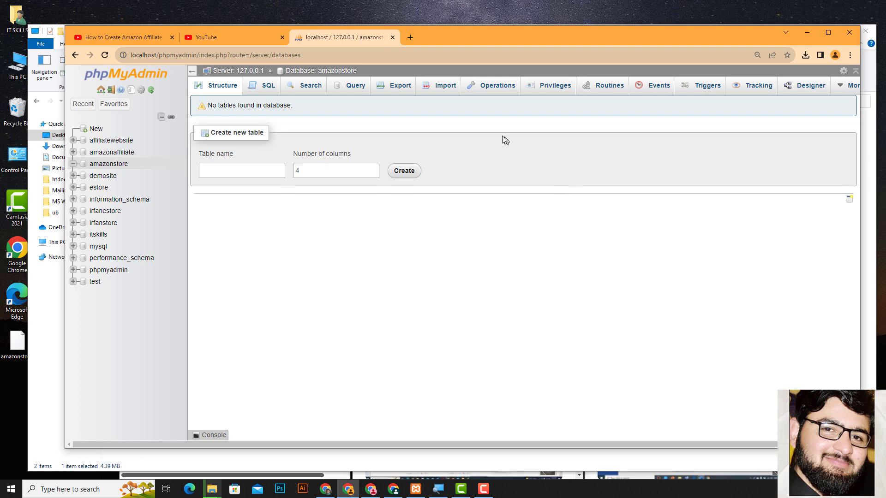
Step: Import the amazonstore.sql file from the Desktop into the amazonstore database in SQL format
{"action": "left_click", "coordinate": [447, 90]}
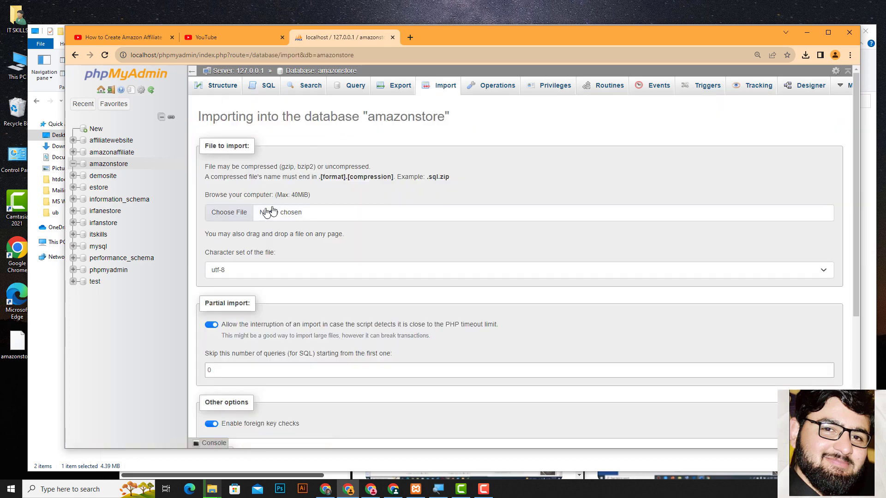
{"action": "left_click", "coordinate": [226, 217]}
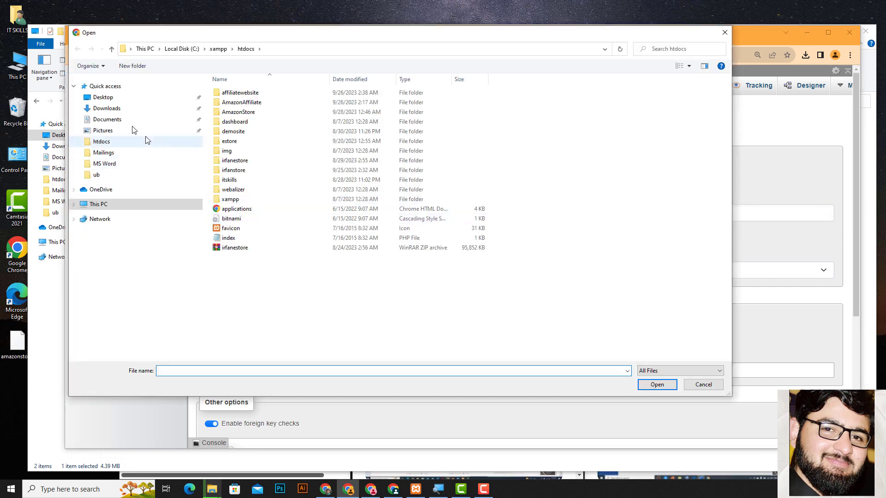
{"action": "left_click", "coordinate": [111, 101]}
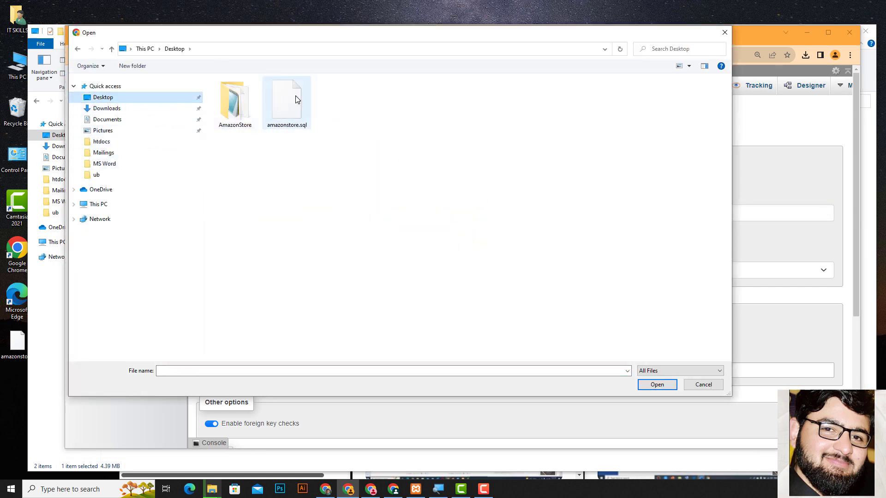
{"action": "left_click", "coordinate": [295, 100]}
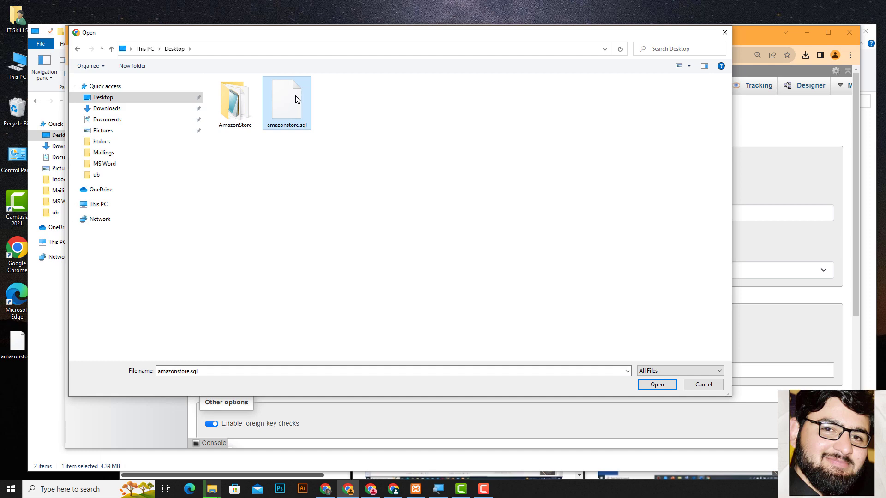
{"action": "left_click", "coordinate": [656, 387]}
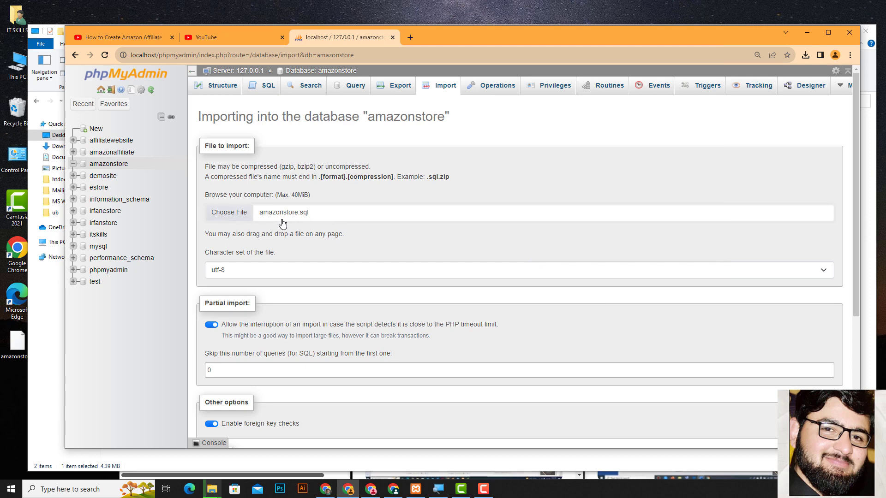
{"action": "scroll", "coordinate": [283, 233], "scroll_direction": "down", "scroll_amount": 2}
{"action": "scroll", "coordinate": [283, 235], "scroll_direction": "down", "scroll_amount": 3}
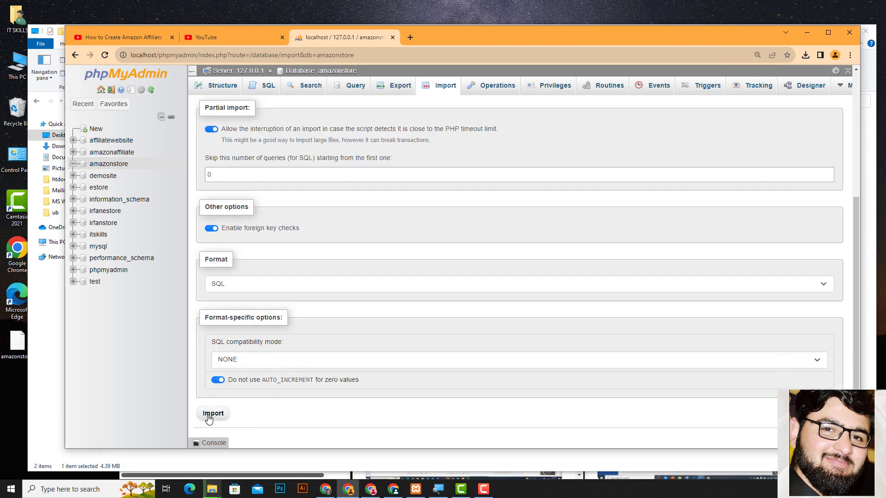
{"action": "left_click", "coordinate": [208, 418]}
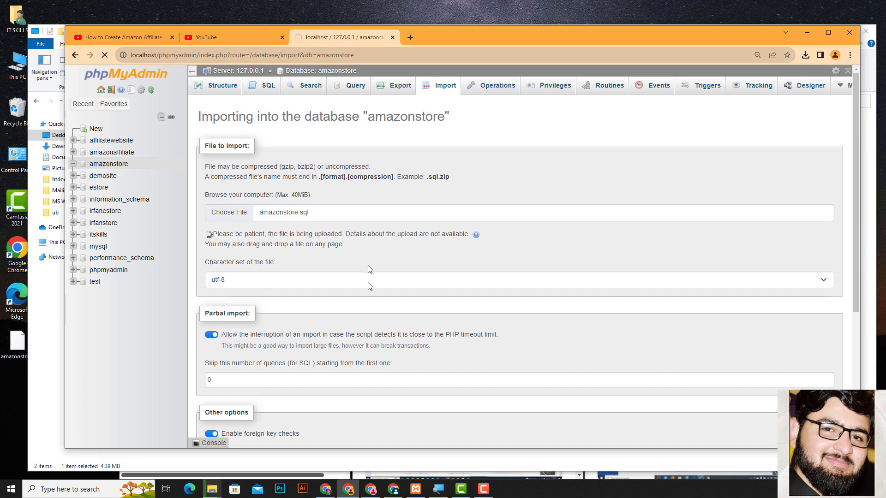
Step: Bring up the folder copy progress window and move it aside to check how far the copy has got
{"action": "left_click", "coordinate": [210, 492]}
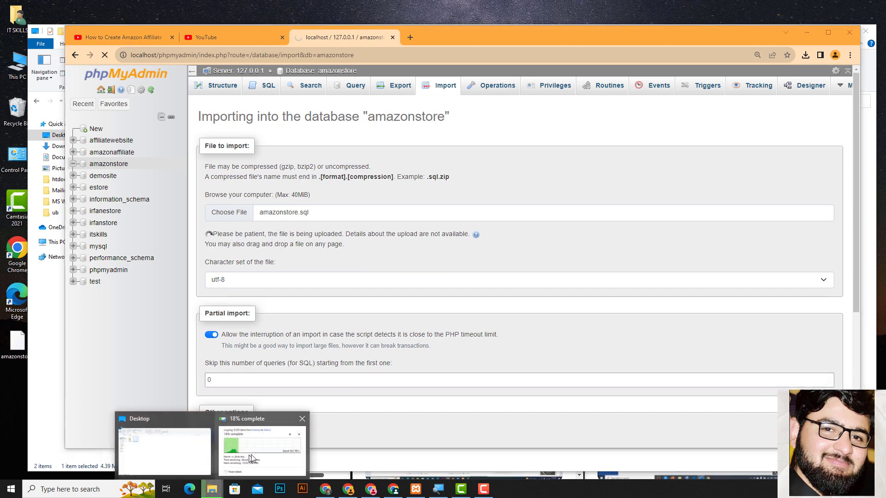
{"action": "left_click", "coordinate": [272, 455]}
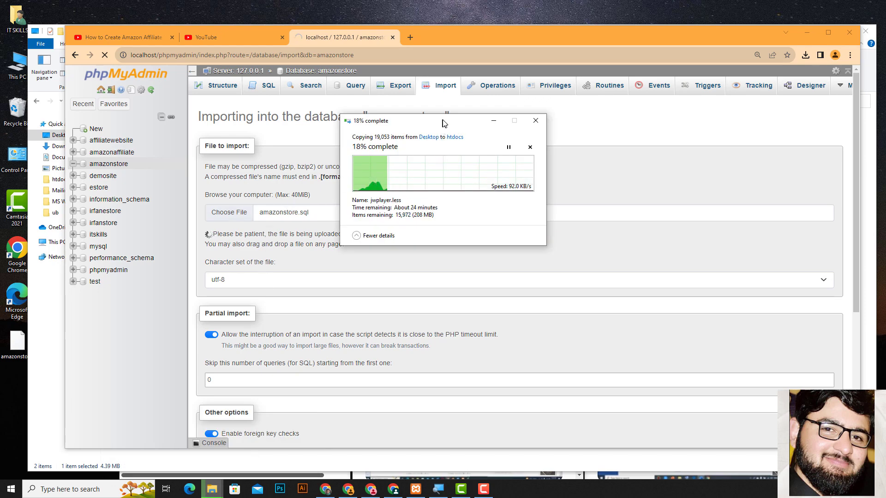
{"action": "left_click_drag", "start_coordinate": [443, 124], "coordinate": [616, 213]}
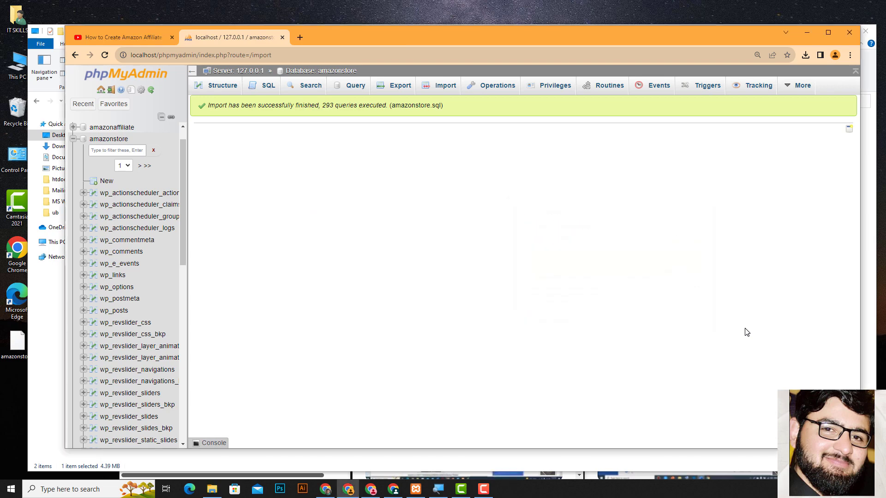
Step: Switch to File Explorer and browse to xampp\htdocs\AmazonStore on Local Disk (C:) to inspect the copied site files
{"action": "left_click", "coordinate": [211, 489]}
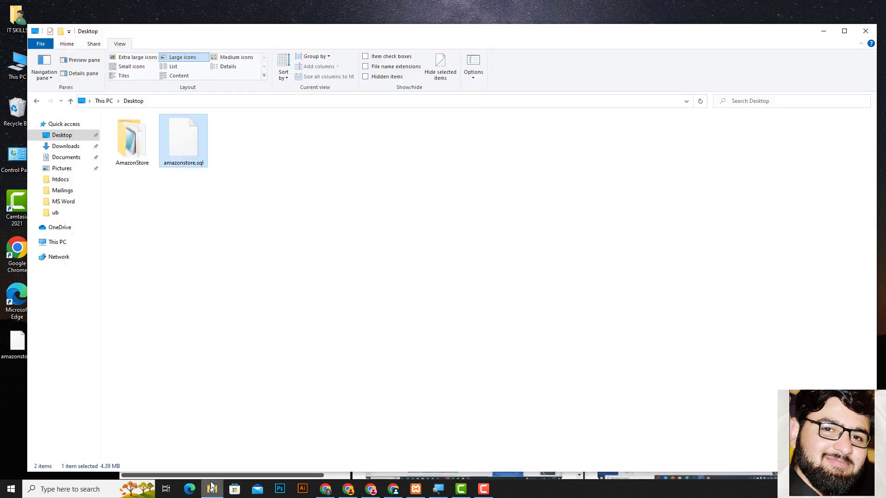
{"action": "left_click", "coordinate": [57, 242]}
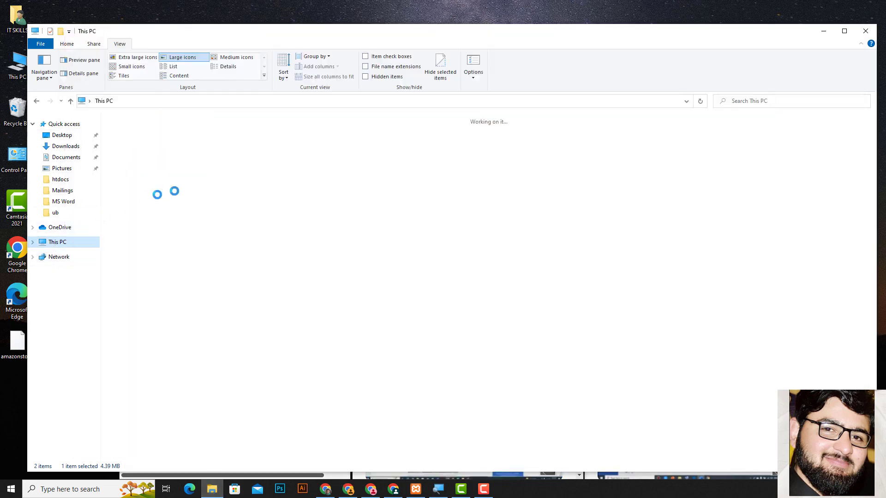
{"action": "double_click", "coordinate": [174, 203]}
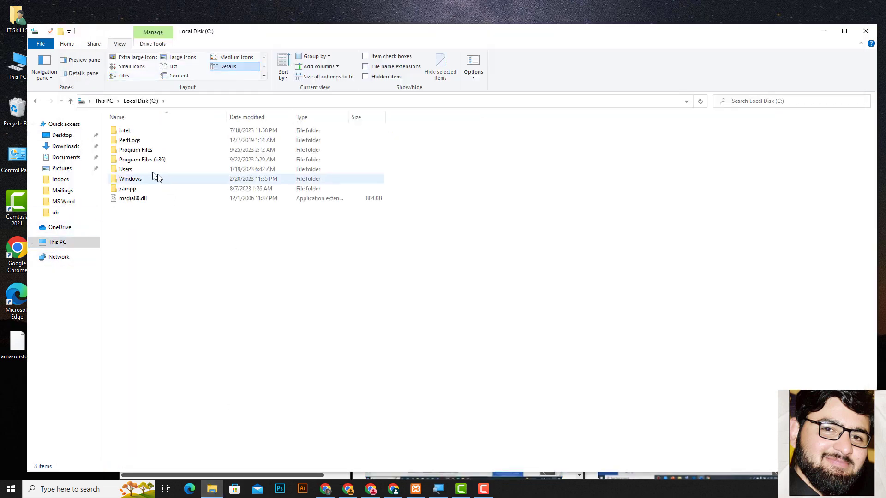
{"action": "double_click", "coordinate": [134, 189]}
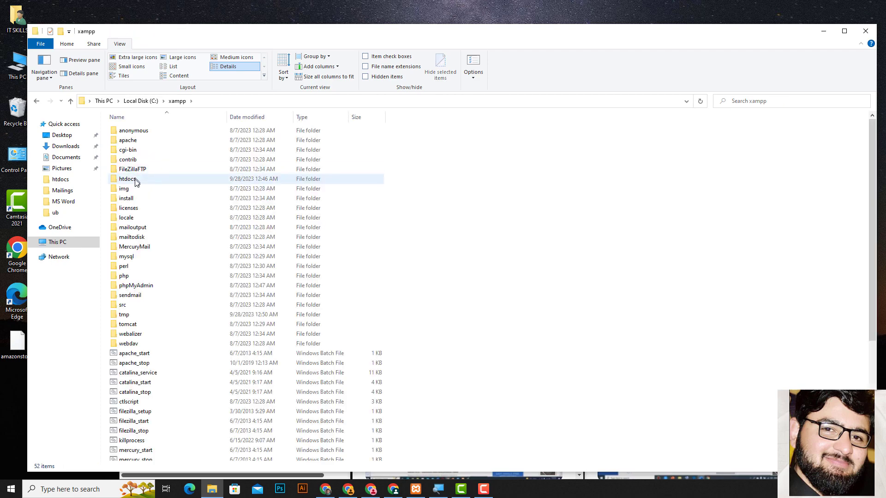
{"action": "left_click", "coordinate": [135, 182]}
{"action": "double_click", "coordinate": [135, 182]}
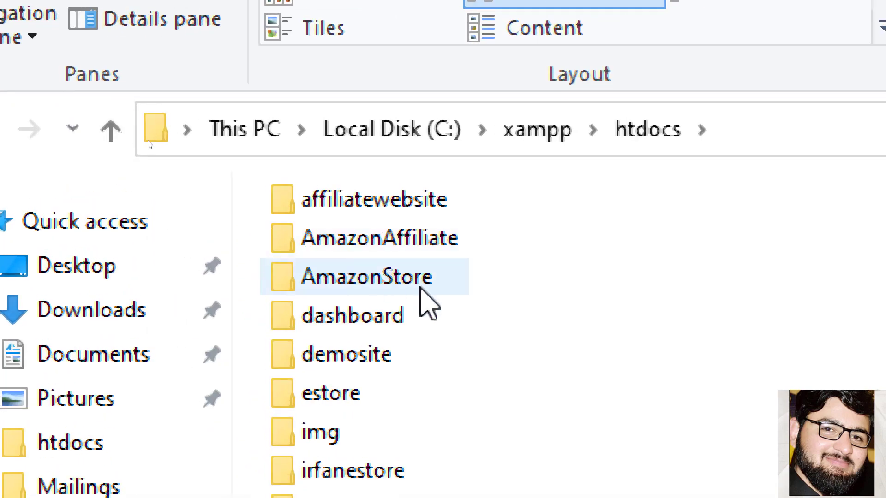
{"action": "left_click", "coordinate": [420, 289]}
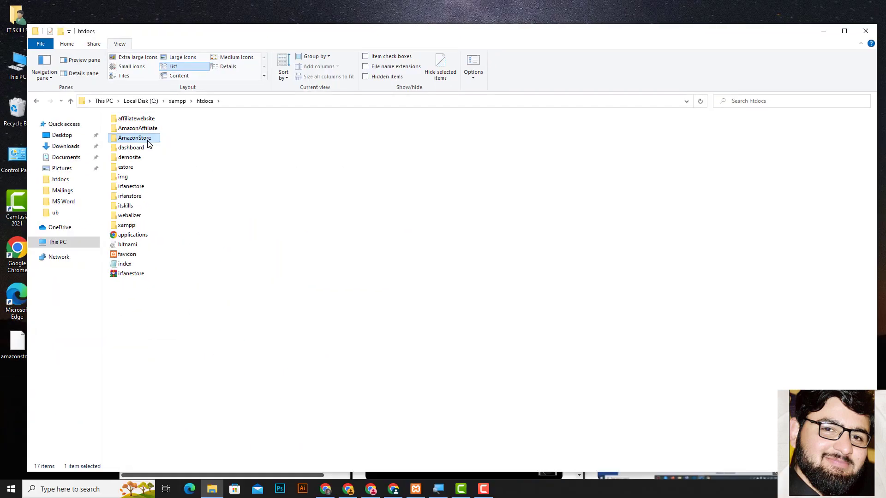
{"action": "double_click", "coordinate": [147, 141]}
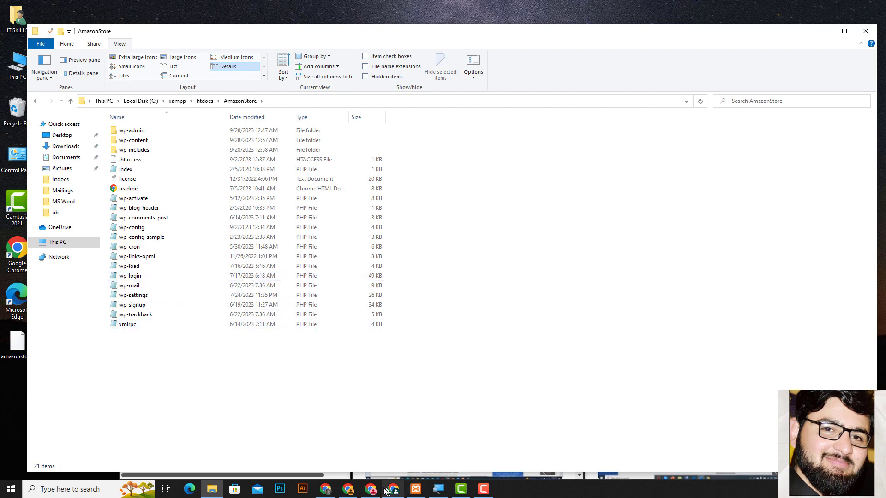
Step: Switch to Chrome, open a new tab and check in the XAMPP Control Panel whether Apache and MySQL are running
{"action": "left_click", "coordinate": [346, 489]}
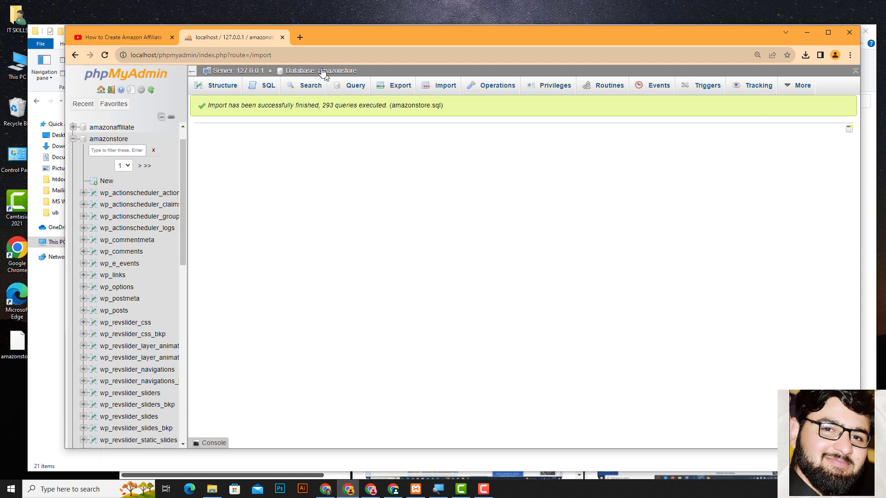
{"action": "left_click", "coordinate": [299, 38]}
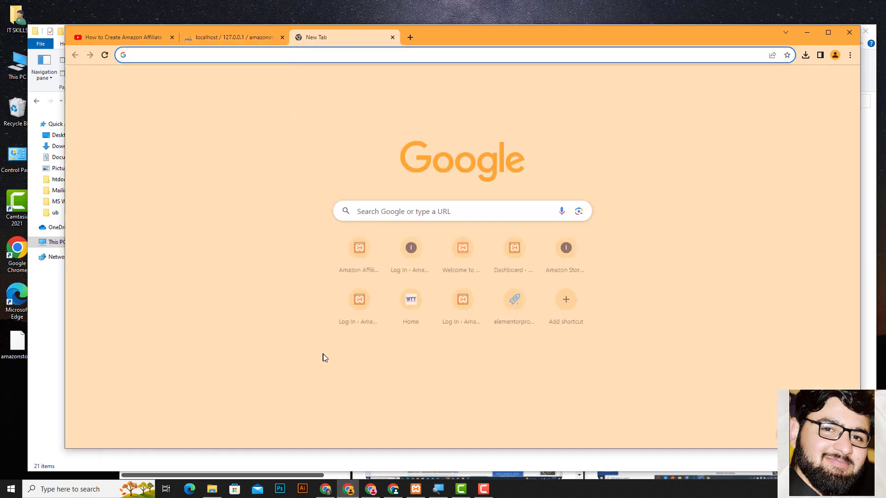
{"action": "left_click", "coordinate": [414, 490]}
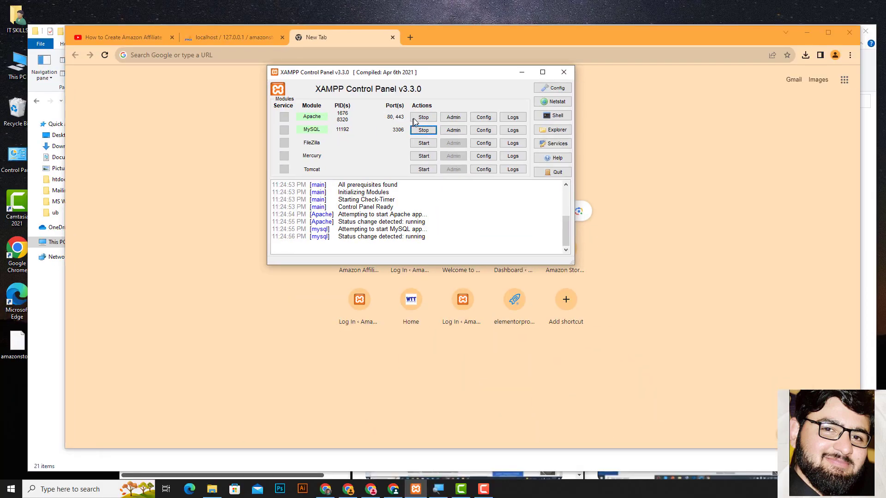
{"action": "left_click", "coordinate": [524, 73]}
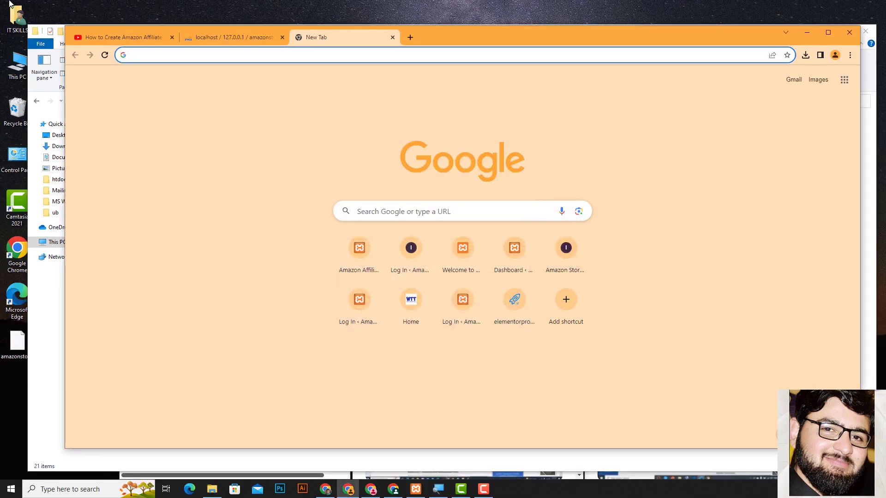
Step: Load the restored site at localhost/AmazonStore in the new browser tab
{"action": "type", "text": "localhost"}
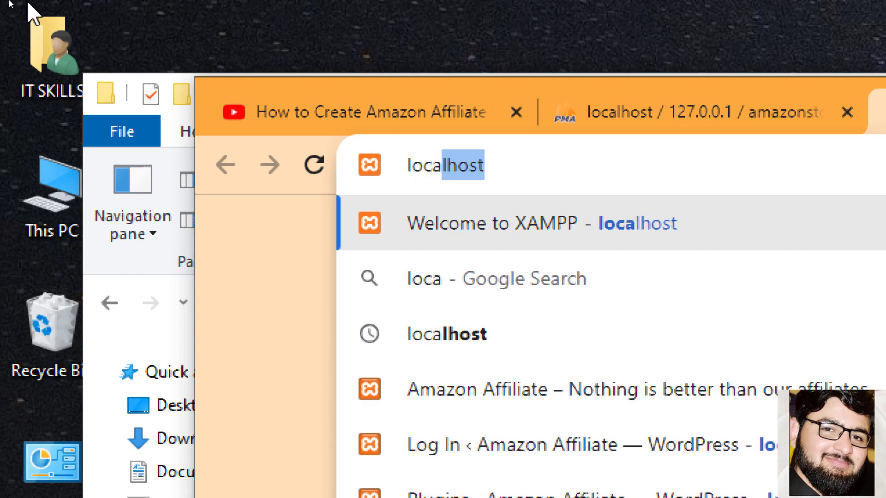
{"action": "type", "text": "/"}
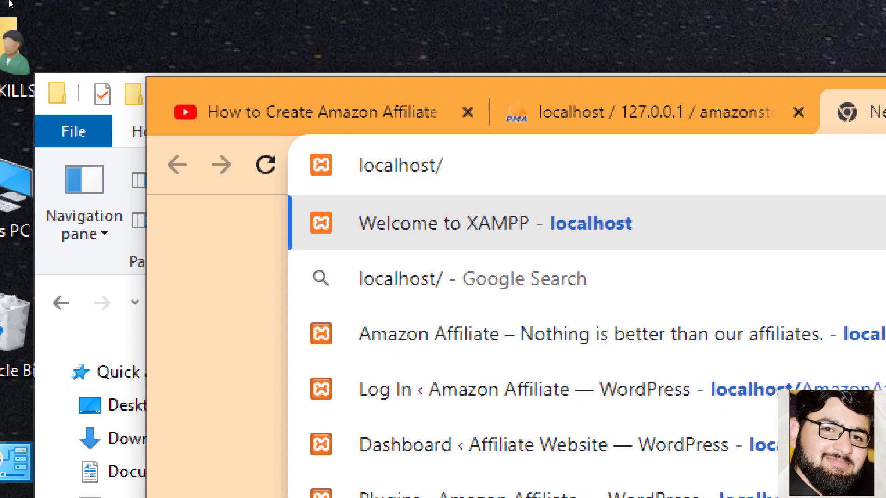
{"action": "type", "text": "A"}
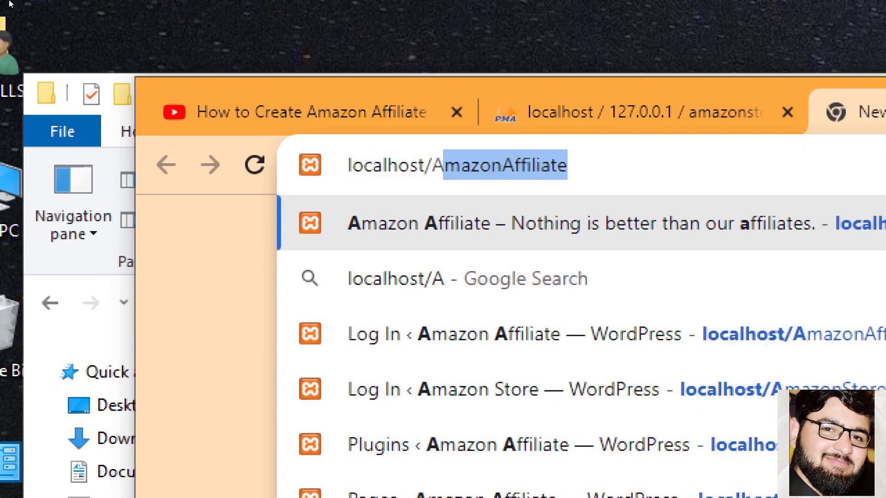
{"action": "type", "text": "mazonS"}
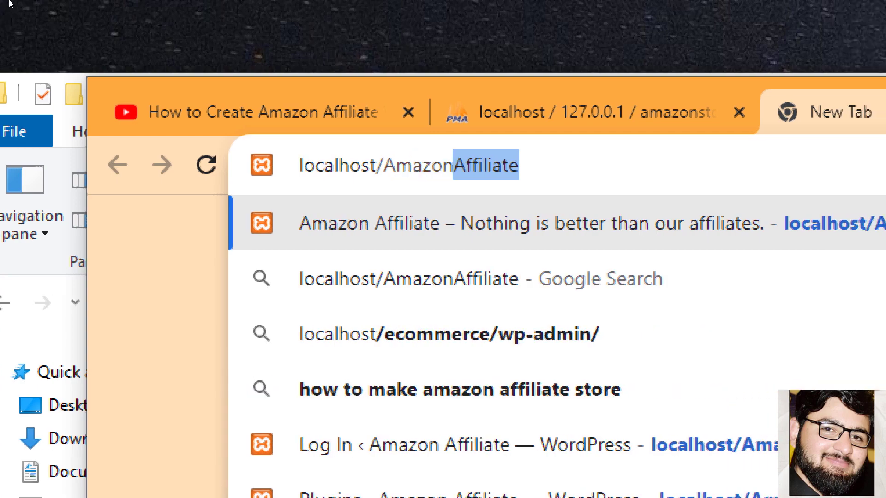
{"action": "type", "text": "tore"}
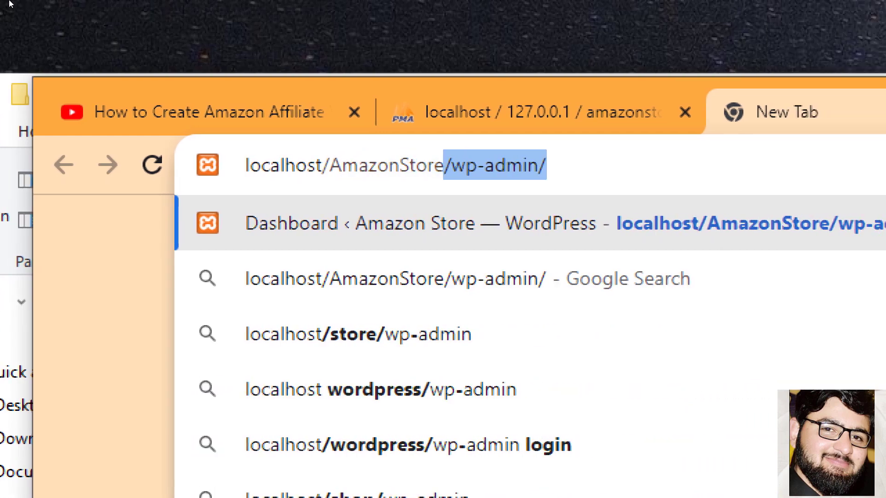
{"action": "key", "text": "Delete"}
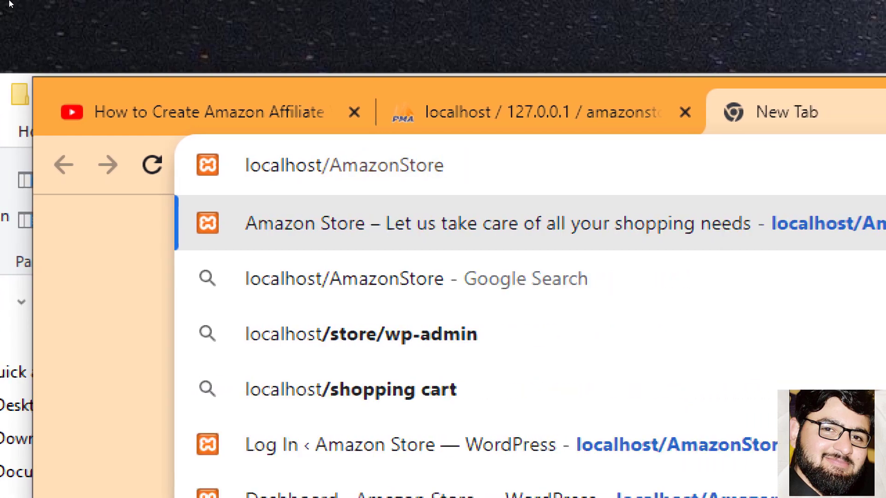
{"action": "key", "text": "Return"}
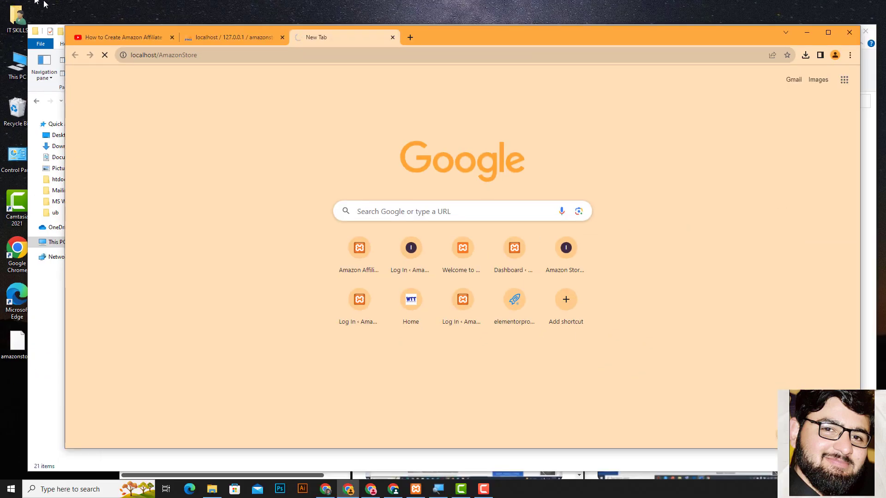
{"action": "left_click", "coordinate": [200, 55]}
{"action": "key", "text": "ctrl+c"}
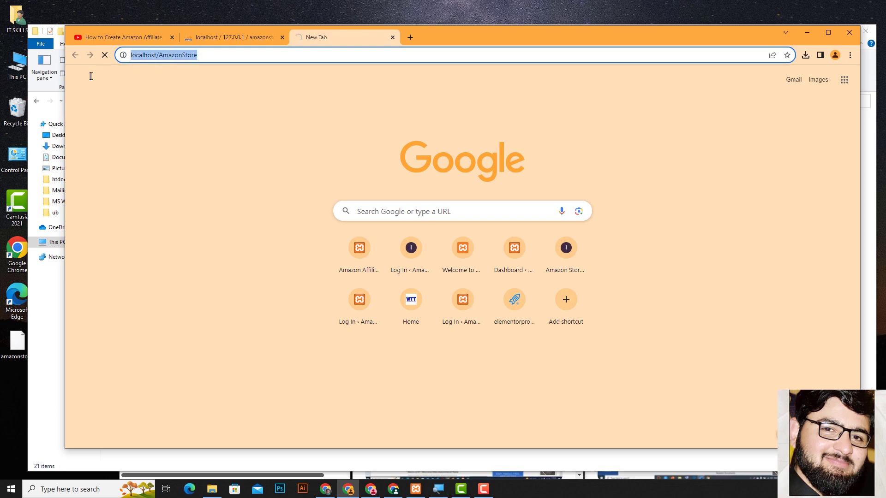
{"action": "left_click", "coordinate": [410, 37]}
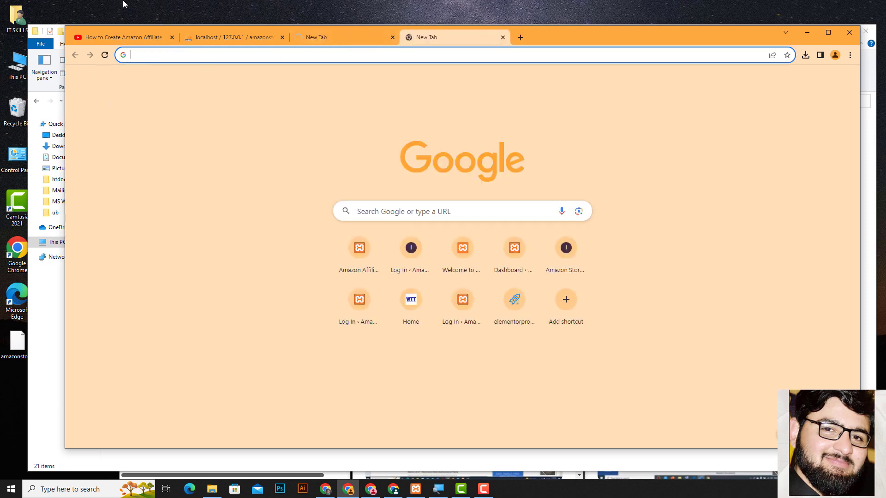
{"action": "key", "text": "ctrl+v"}
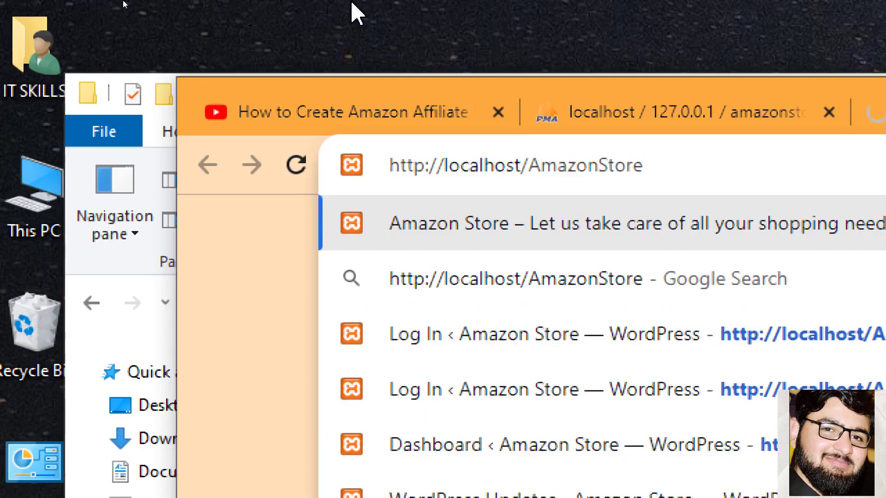
{"action": "type", "text": "/wp-adm"}
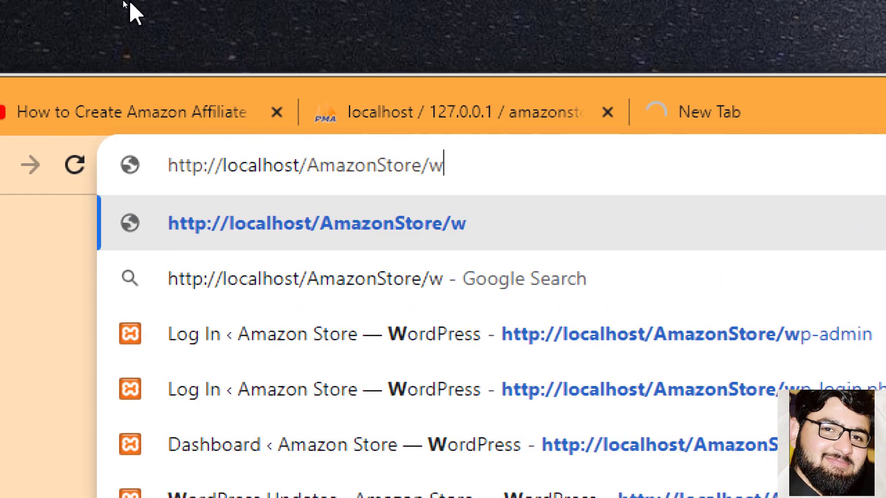
{"action": "type", "text": "in"}
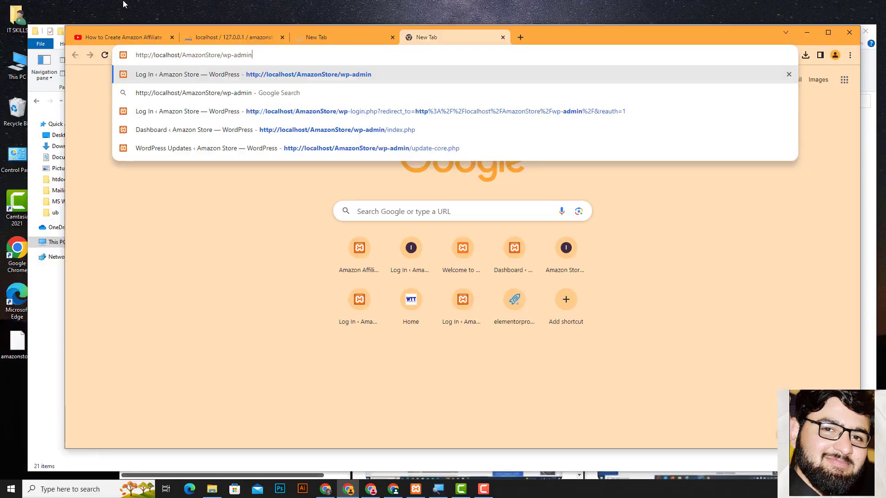
{"action": "key", "text": "Return"}
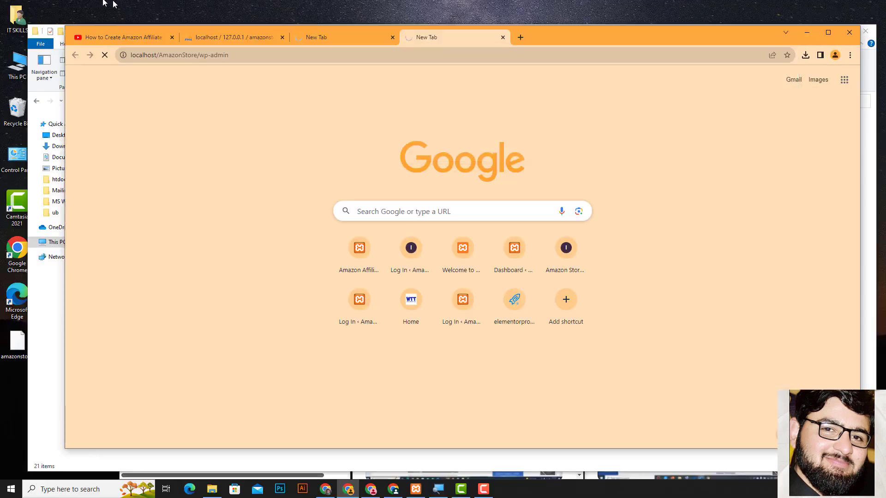
Step: Check that both site tabs load and look through the Amazon Store homepage from the header to the product lists
{"action": "left_click", "coordinate": [348, 38]}
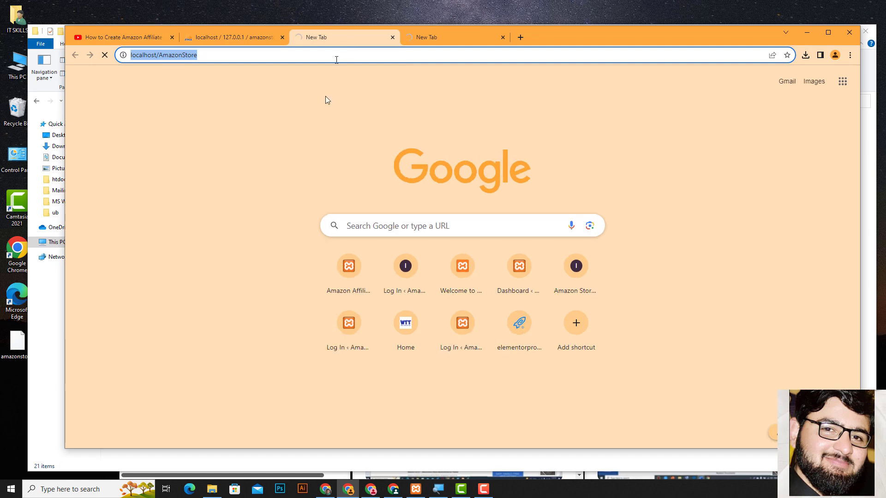
{"action": "left_click", "coordinate": [447, 41]}
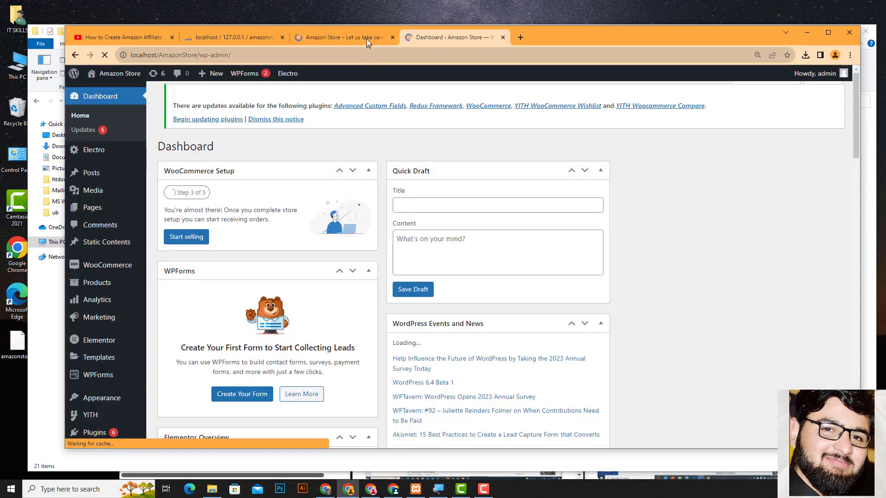
{"action": "left_click", "coordinate": [366, 38]}
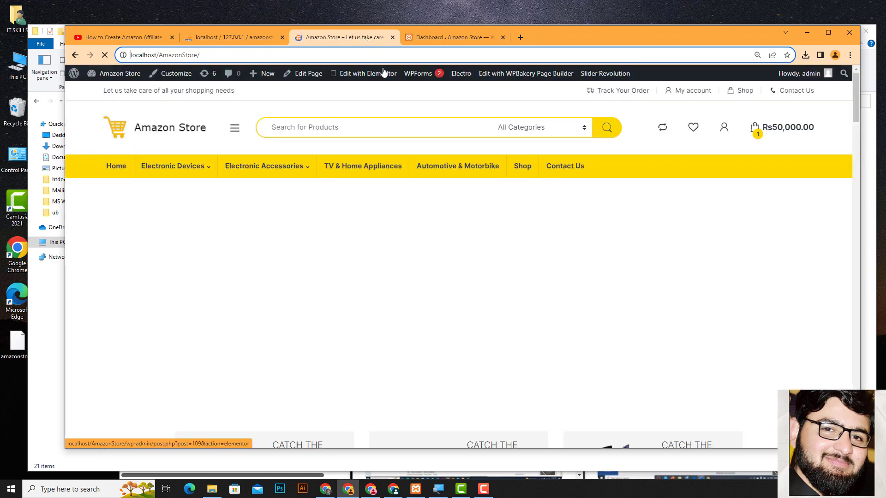
{"action": "mouse_move", "coordinate": [385, 76]}
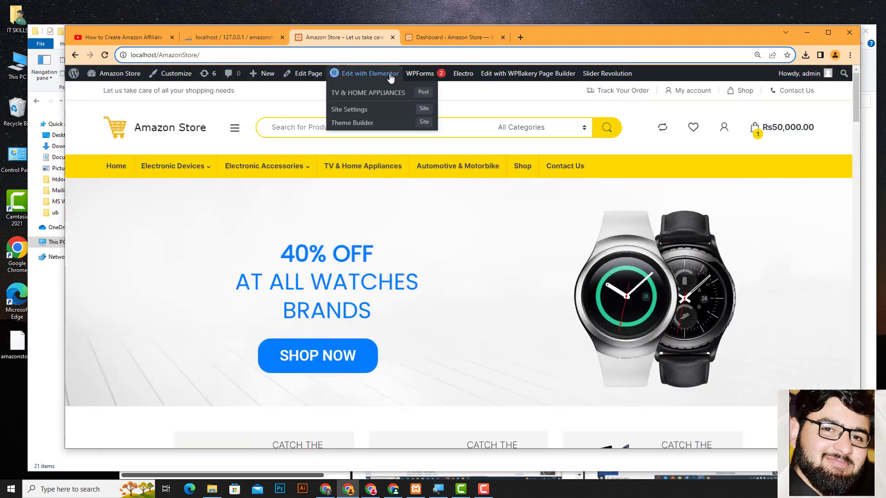
{"action": "scroll", "coordinate": [489, 212], "scroll_direction": "down", "scroll_amount": 10}
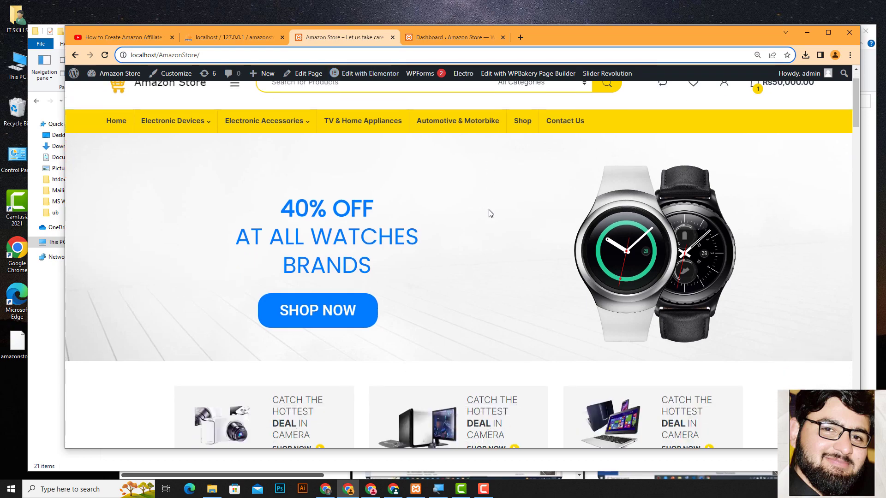
{"action": "scroll", "coordinate": [508, 211], "scroll_direction": "down", "scroll_amount": 15}
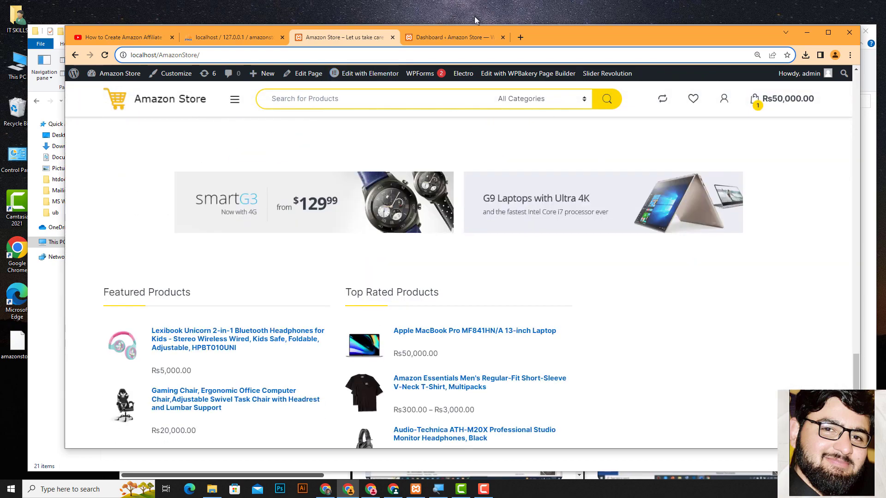
Step: Examine the restored site's WordPress dashboard, including its widgets and admin menu
{"action": "left_click", "coordinate": [461, 36]}
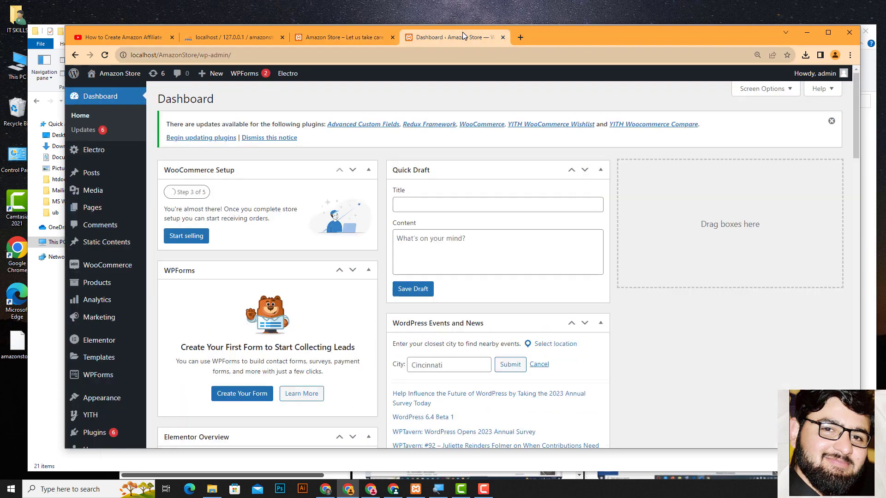
{"action": "scroll", "coordinate": [530, 171], "scroll_direction": "down", "scroll_amount": 15}
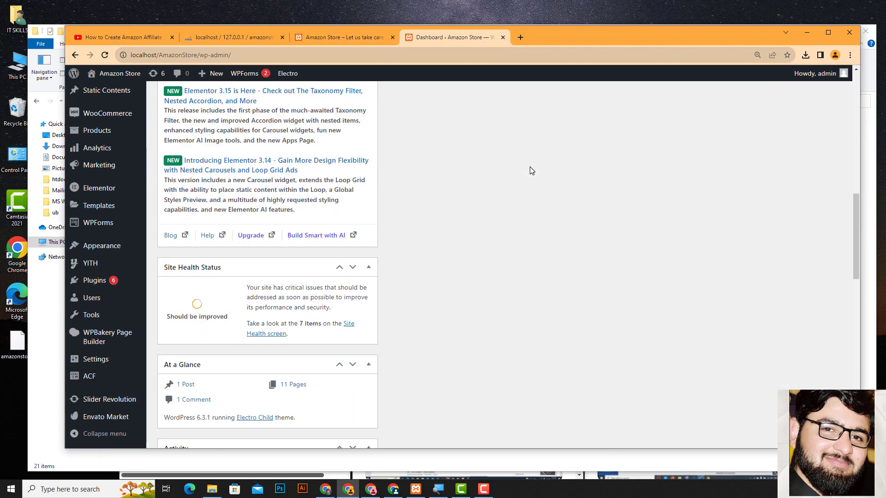
{"action": "scroll", "coordinate": [493, 159], "scroll_direction": "up", "scroll_amount": 7}
{"action": "scroll", "coordinate": [491, 155], "scroll_direction": "up", "scroll_amount": 8}
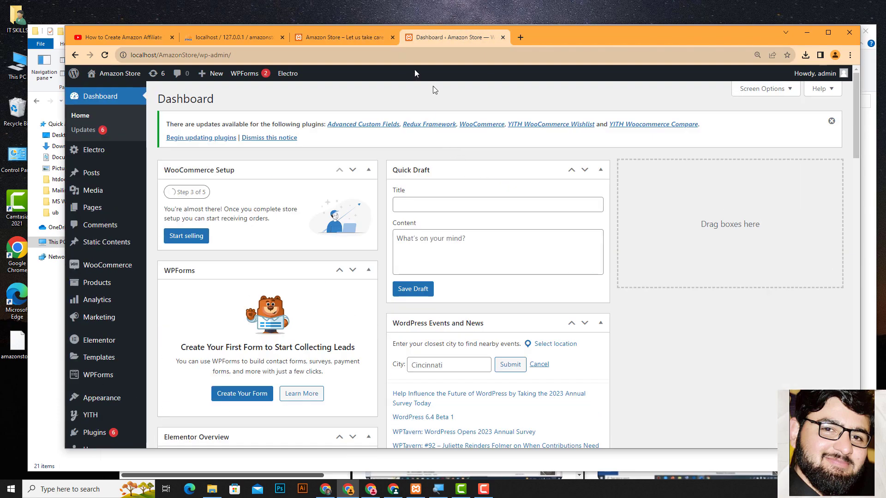
Step: Review the storefront's product sections once more and return to the WordPress dashboard
{"action": "left_click", "coordinate": [356, 42]}
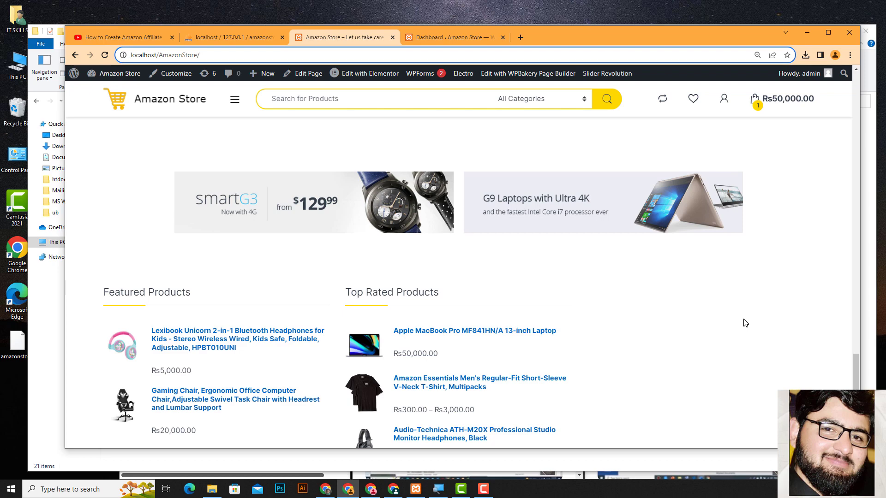
{"action": "scroll", "coordinate": [781, 356], "scroll_direction": "down", "scroll_amount": 5}
{"action": "scroll", "coordinate": [658, 233], "scroll_direction": "up", "scroll_amount": 10}
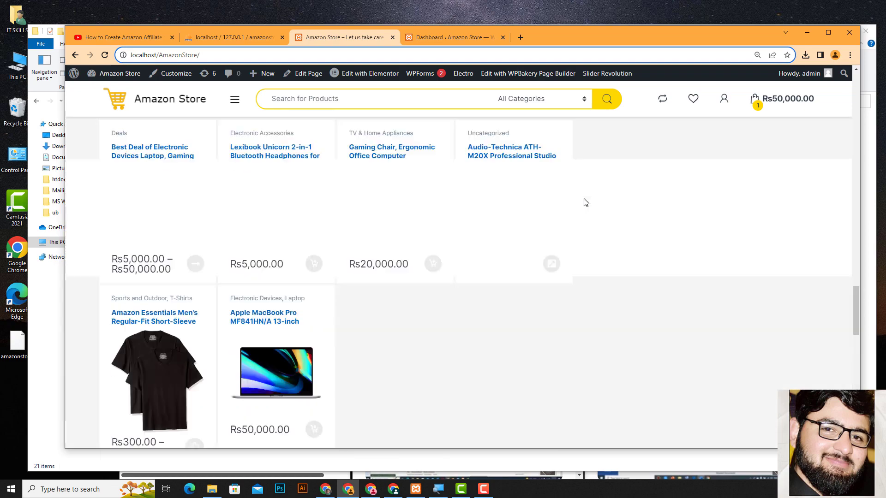
{"action": "scroll", "coordinate": [586, 202], "scroll_direction": "up", "scroll_amount": 3}
{"action": "left_click", "coordinate": [456, 38]}
{"action": "scroll", "coordinate": [591, 242], "scroll_direction": "up", "scroll_amount": 3}
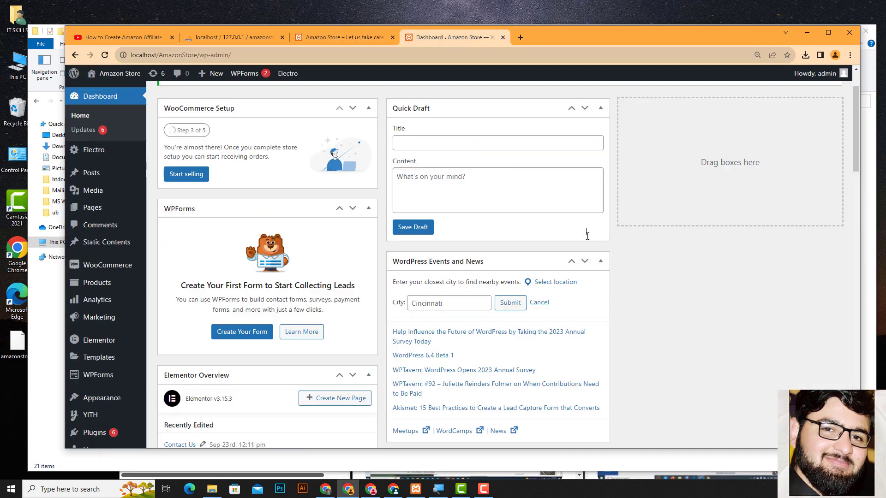